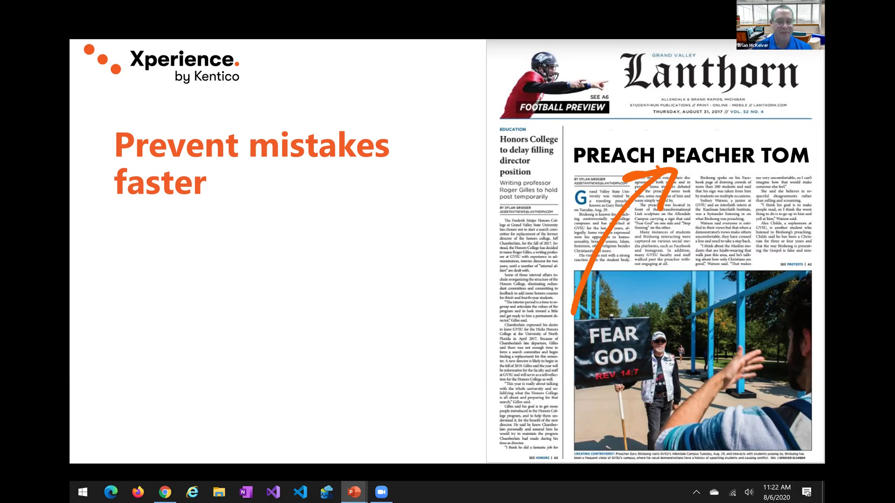
key("Right")
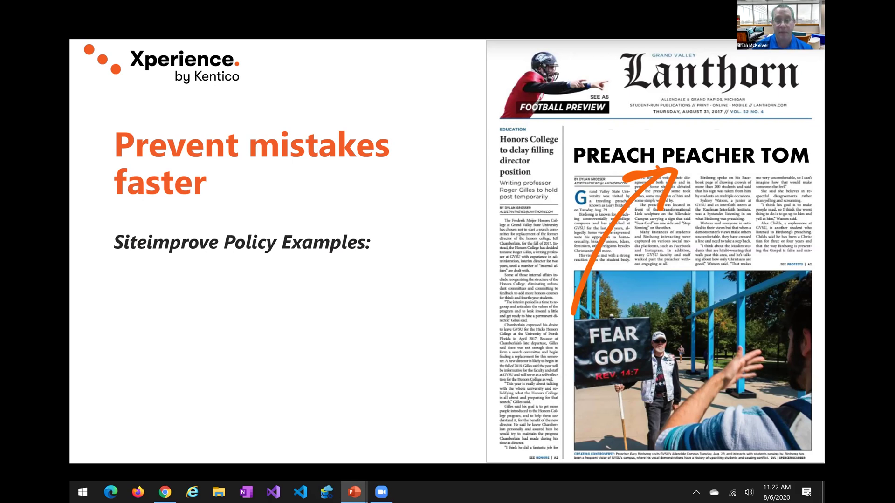
key("Right")
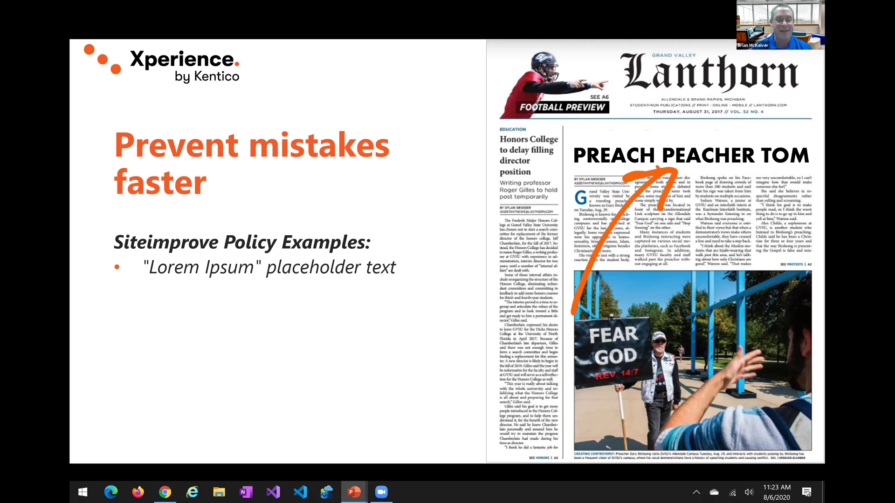
key("Right")
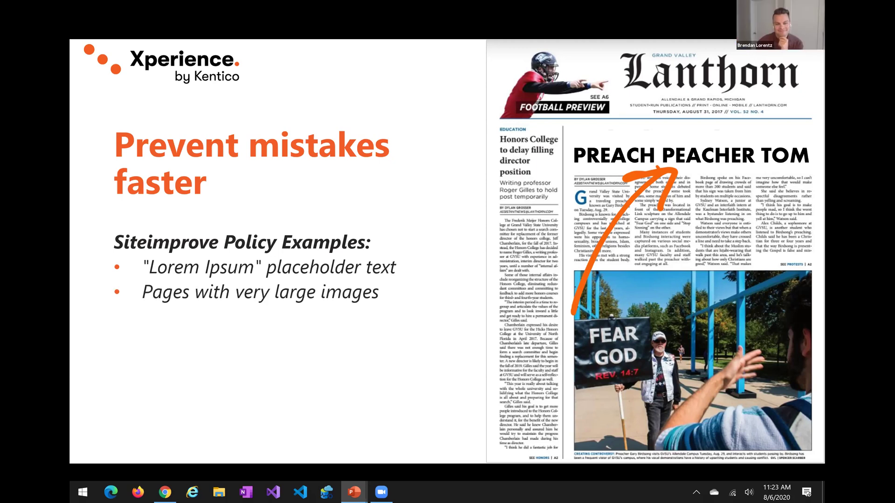
key("Right")
key("Right")
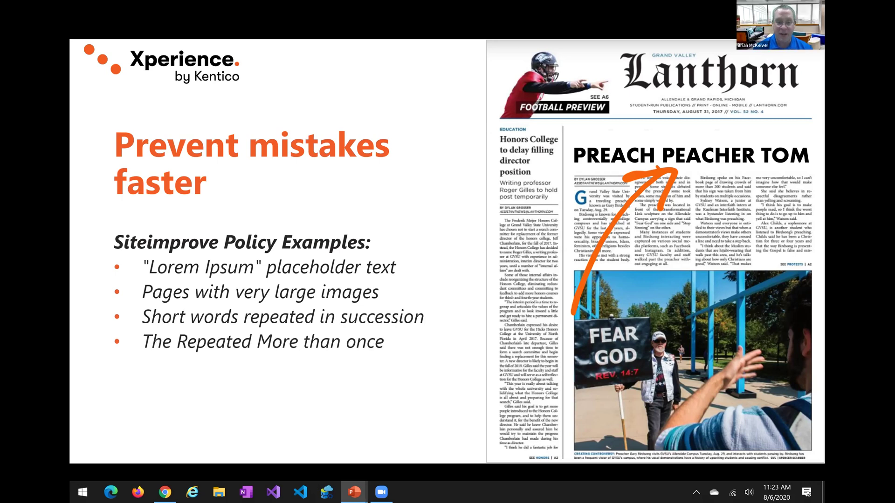
key("Right")
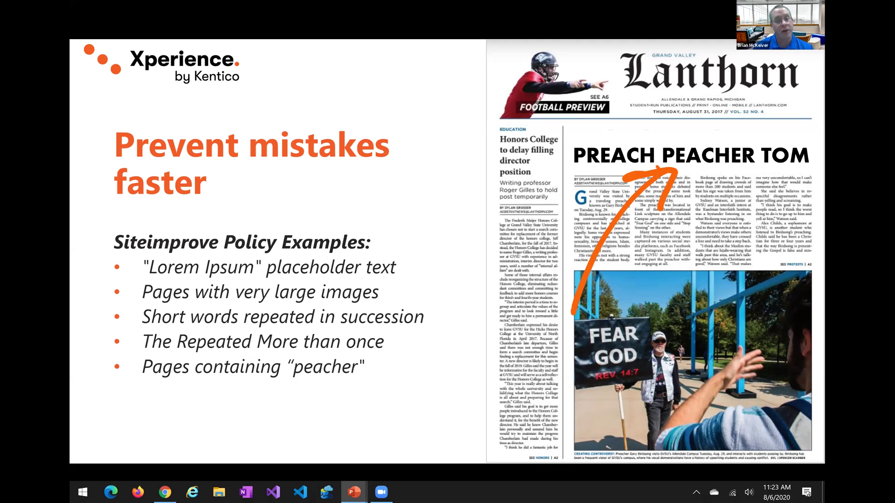
key("Right")
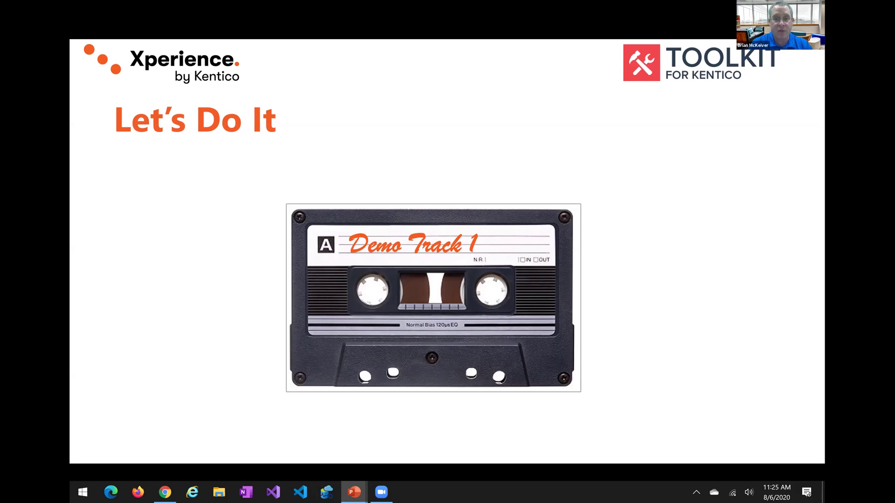
Step: End the slide show, switch to Chrome and unlock the Kentico administration session with the saved administrator account password
key("Escape")
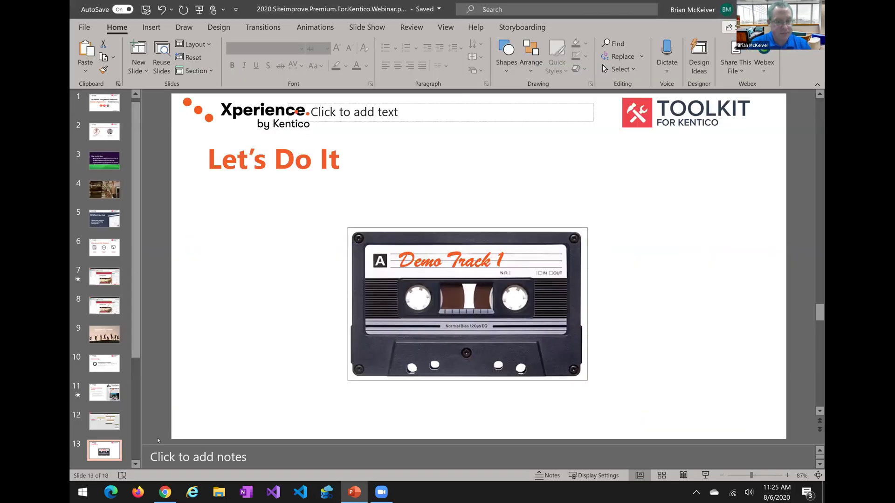
left_click(160, 491)
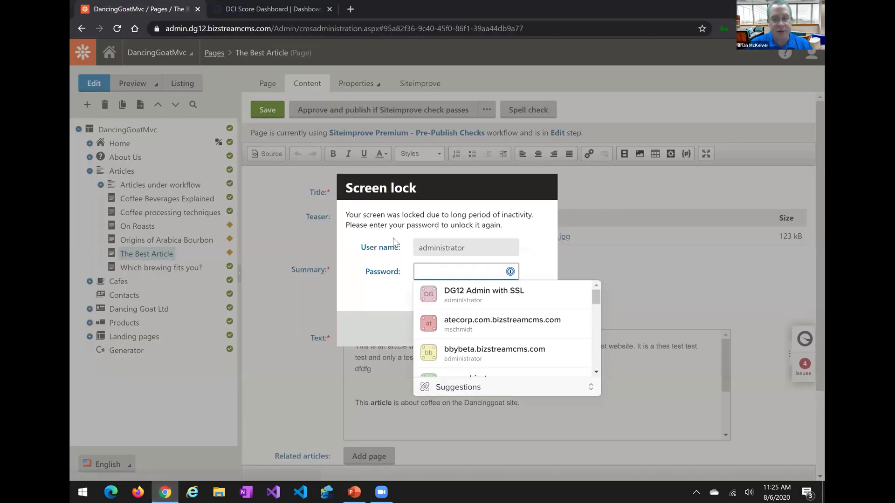
left_click(448, 289)
left_click(475, 329)
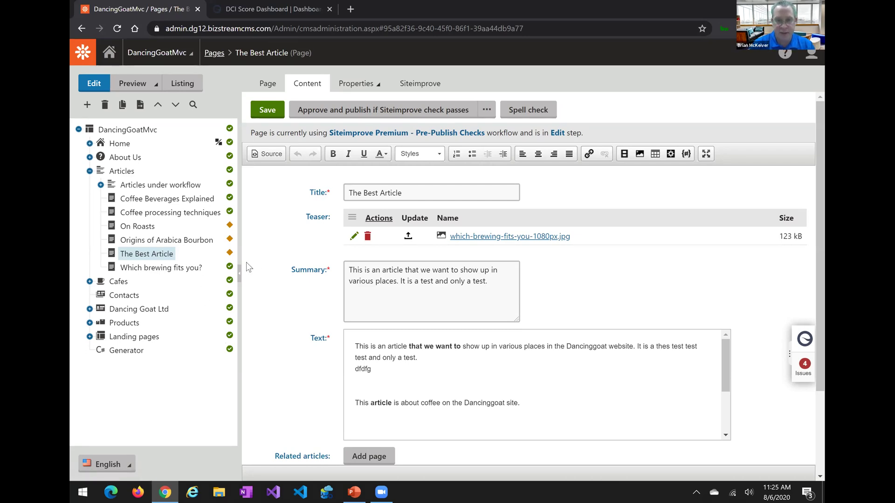
left_click(168, 254)
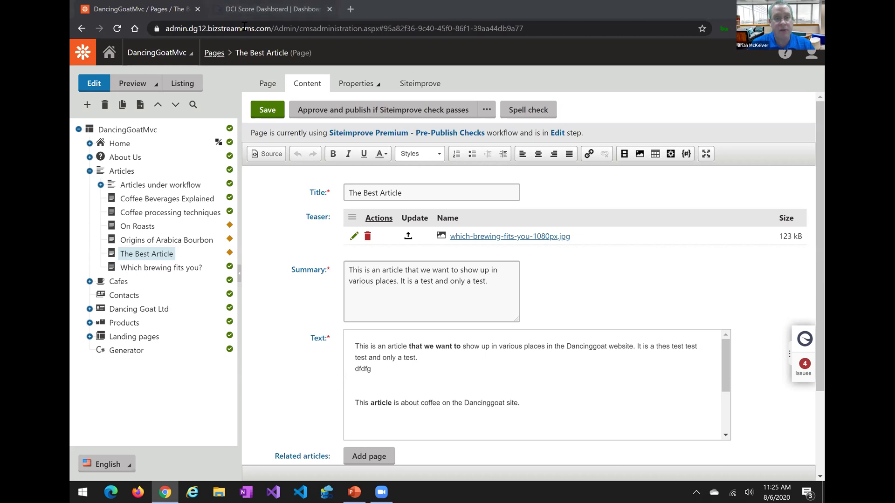
Step: Switch to the Siteimprove dashboard and review the Policy Overview with its priority cards and summary of policies
left_click(271, 8)
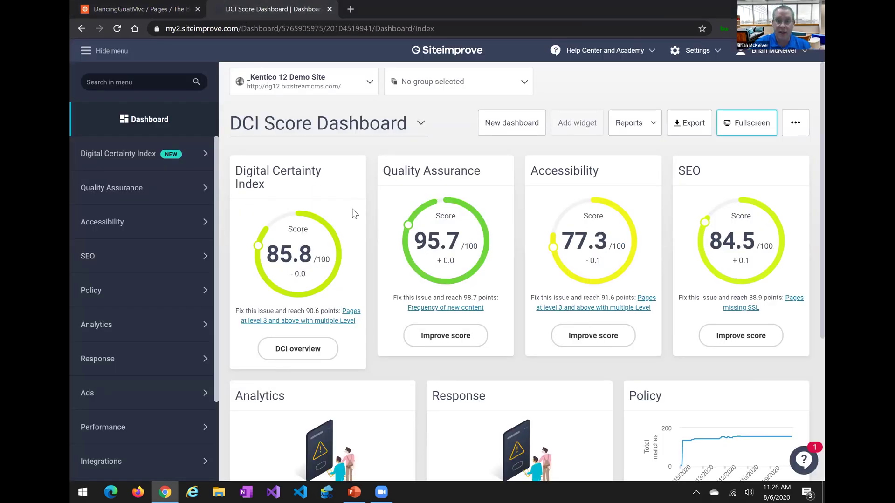
left_click(102, 296)
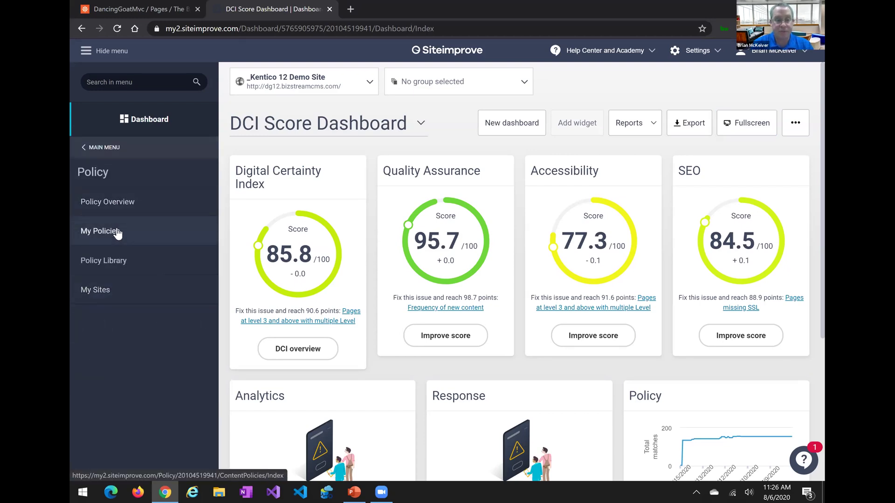
left_click(121, 206)
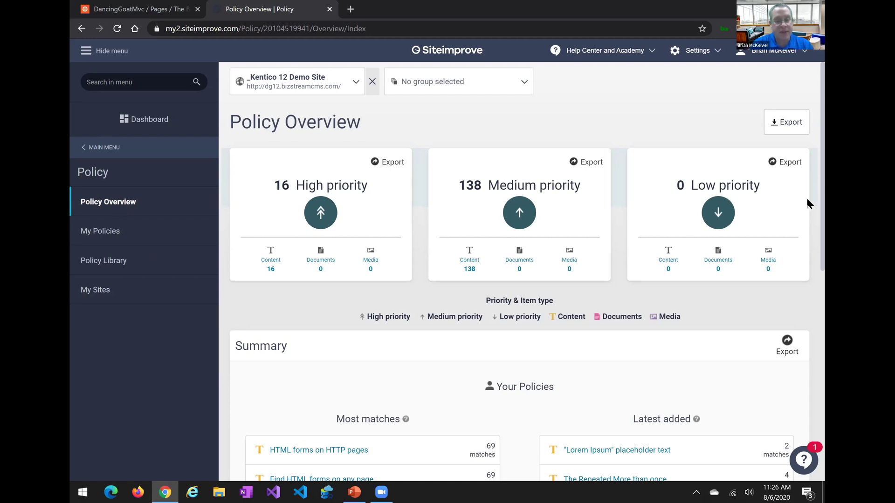
scroll(810, 224, "down", 3)
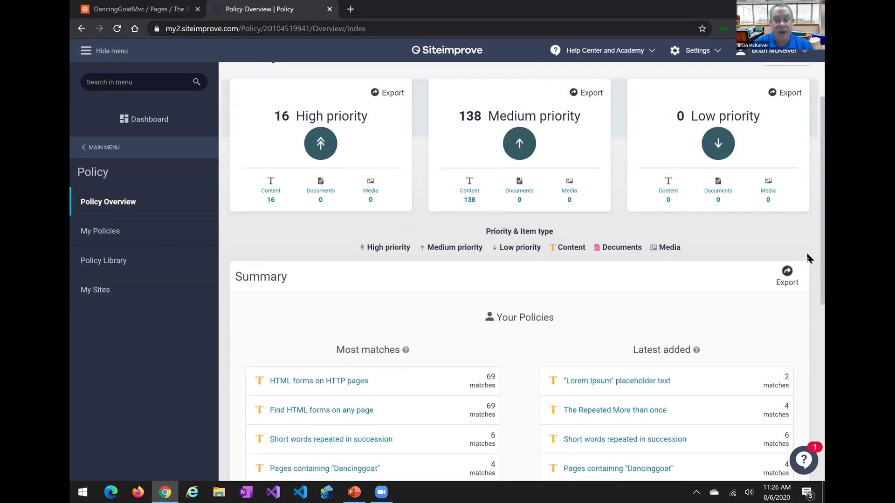
scroll(809, 261, "down", 2)
scroll(810, 280, "down", 2)
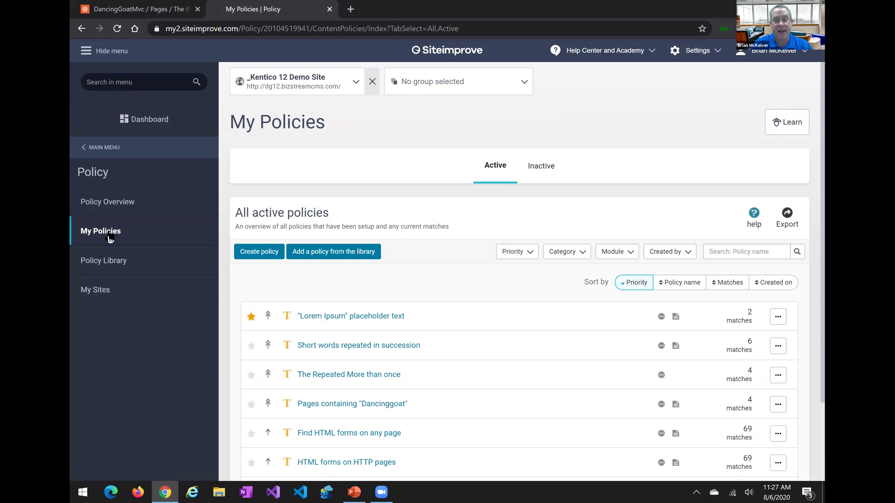
Step: Look through the active policies under My Policies and view the details of the "Pages containing "Dancinggoat"" policy
scroll(809, 129, "down", 2)
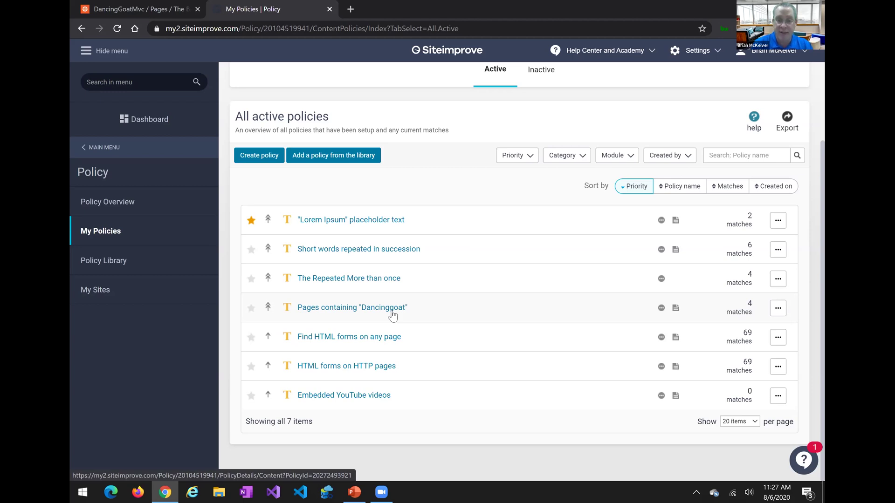
left_click(348, 309)
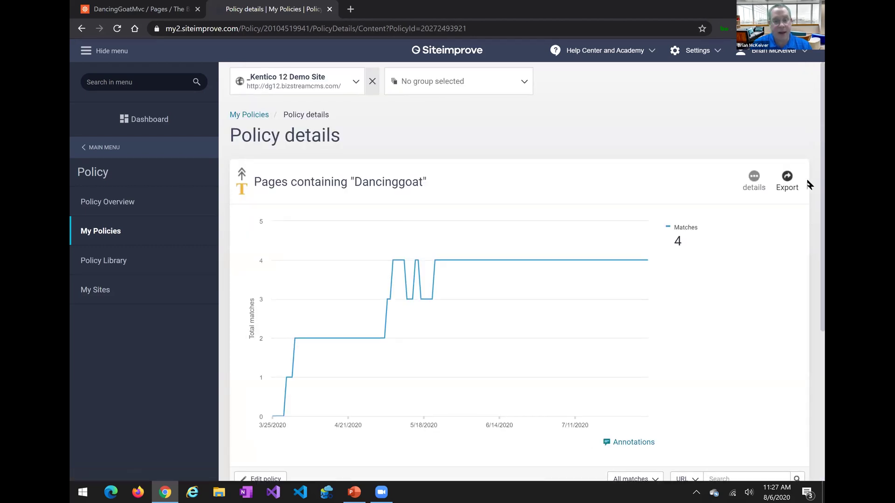
scroll(809, 187, "down", 1)
scroll(809, 228, "down", 1)
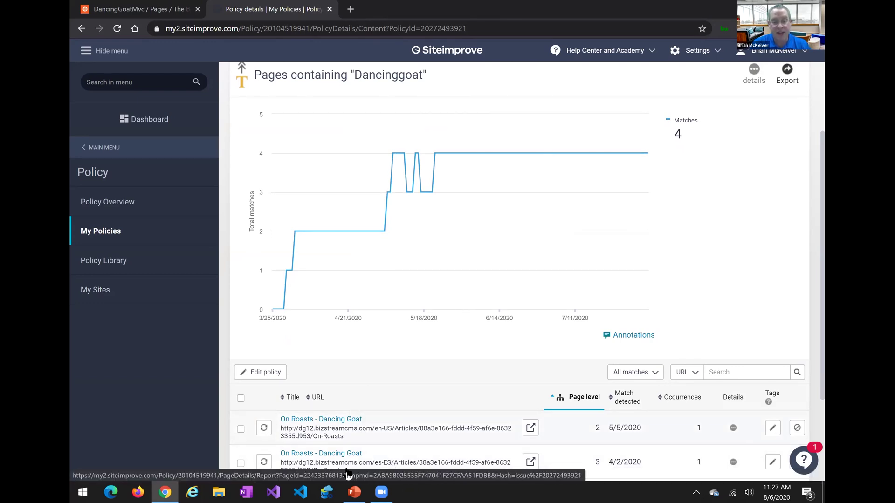
Step: Open the "Dancinggoat" policy for editing, examine its content match and the available rule types, and return to My Policies
left_click(264, 371)
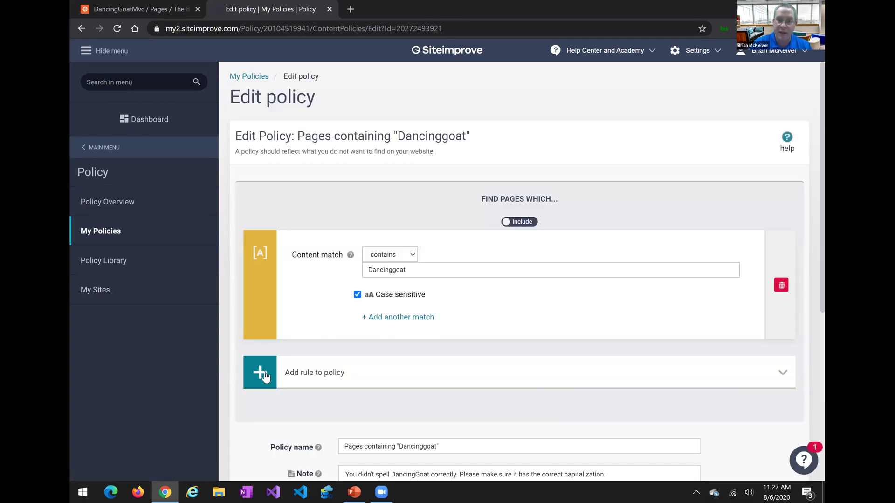
scroll(808, 261, "down", 2)
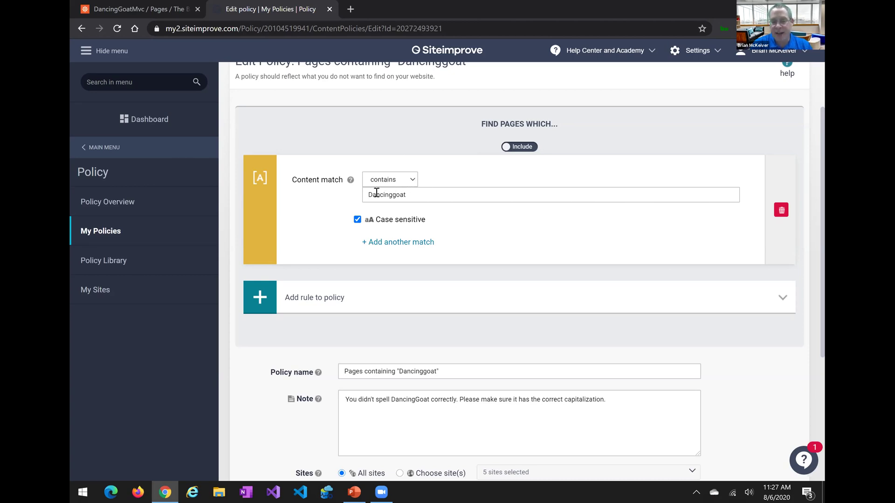
left_click(340, 301)
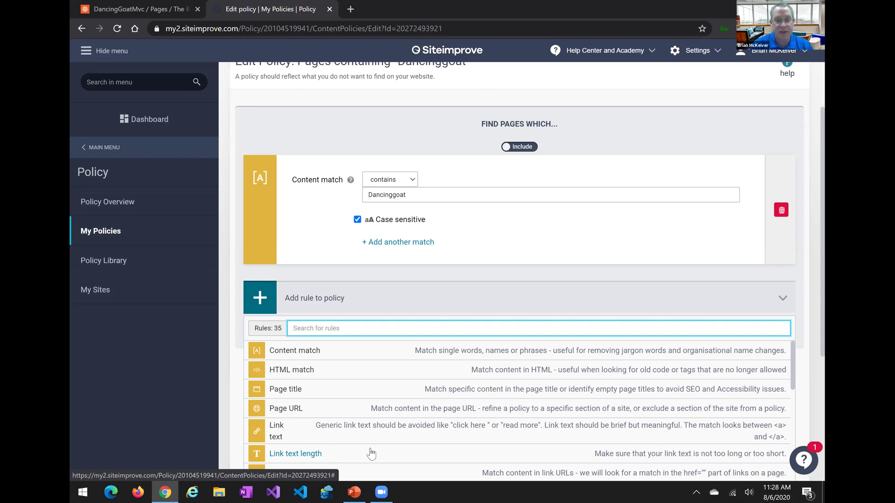
left_click(120, 232)
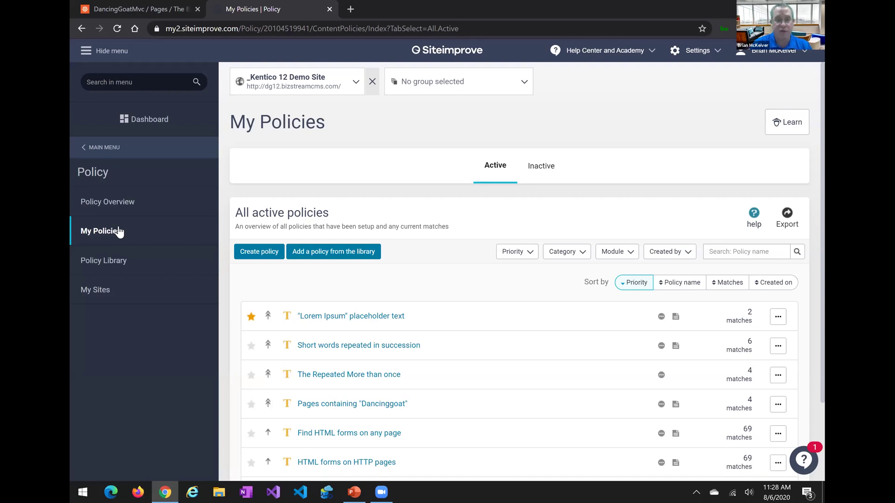
Step: In Kentico, append "MAke a chnage." to The Best Article's summary and submit it to be published if the Siteimprove check passes
left_click(126, 5)
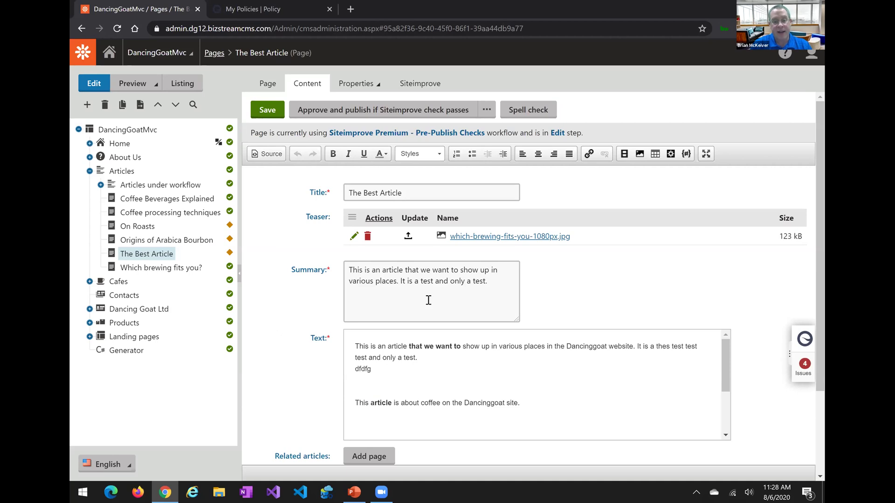
left_click(496, 291)
type("M")
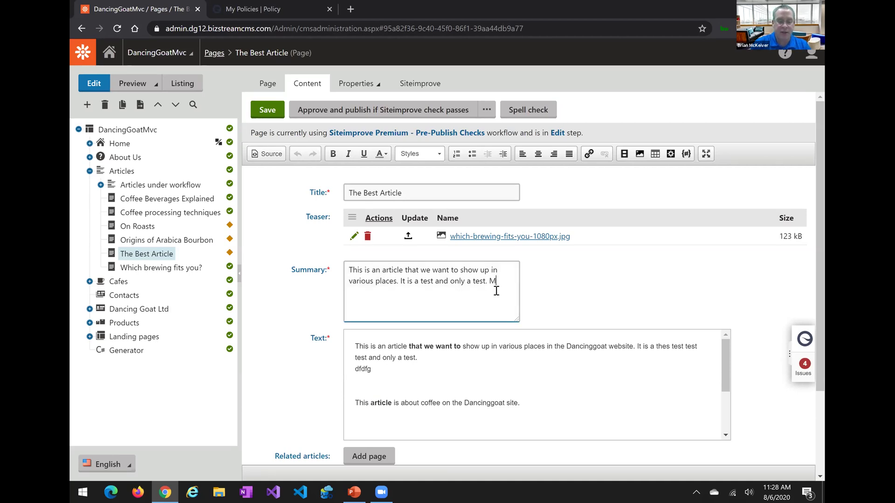
type("Ake a chnage.")
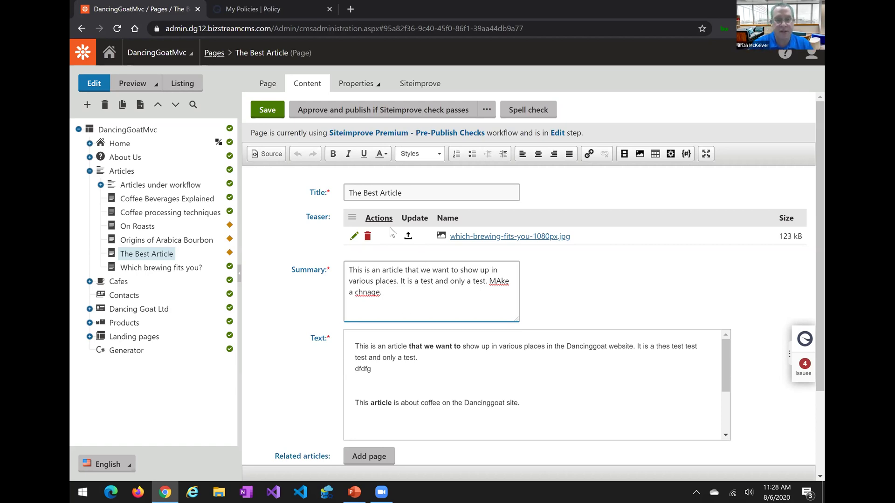
left_click(395, 116)
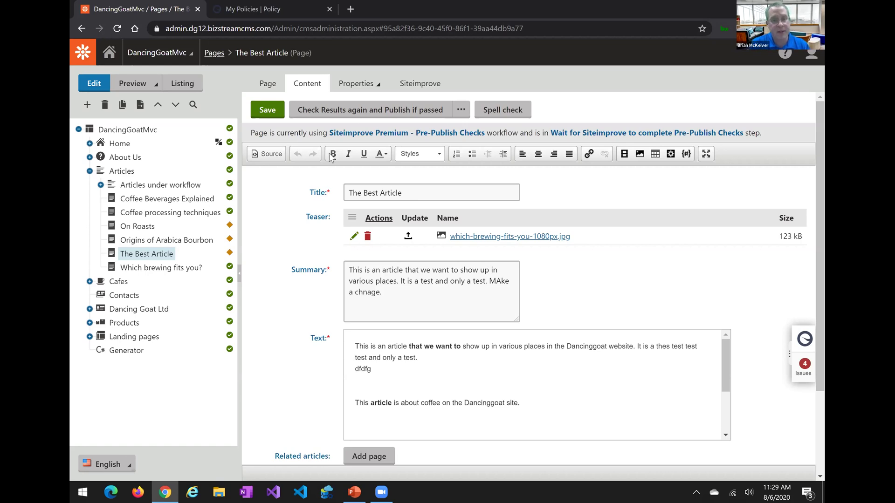
Step: View the workflow properties of The Best Article, examining its workflow steps and history
left_click(355, 84)
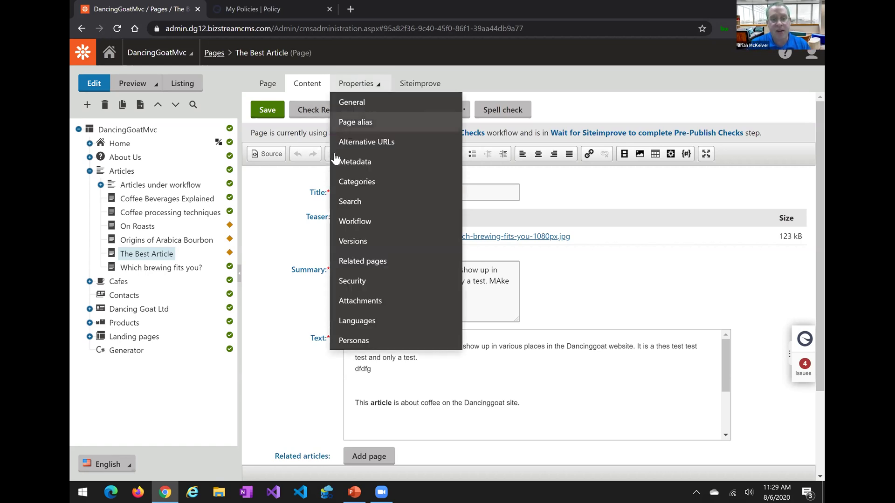
left_click(348, 221)
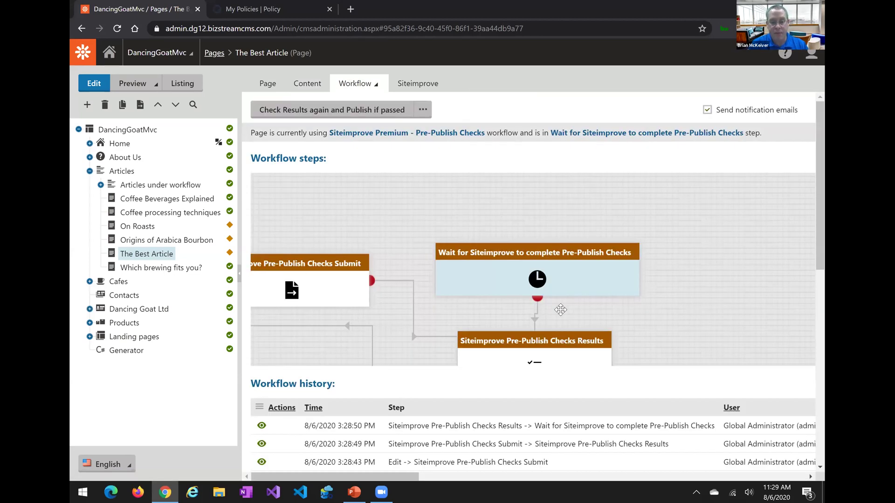
left_click_drag(808, 255, 808, 296)
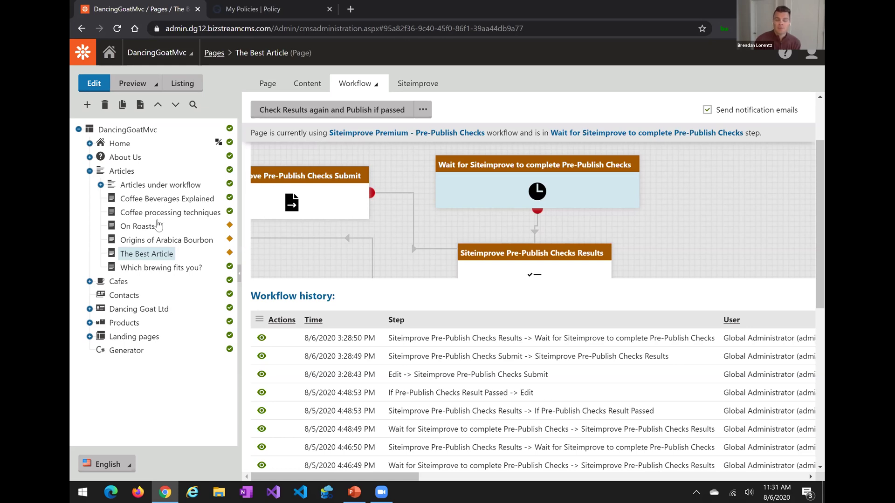
Step: Reload The Best Article's workflow and check the latest history entries and comments for the pre-publish check status
left_click(154, 254)
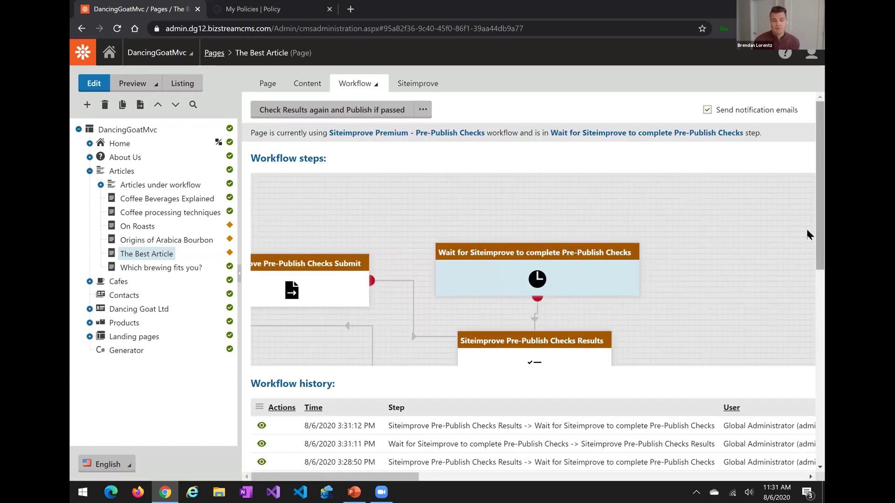
scroll(809, 236, "down", 2)
scroll(809, 282, "down", 1)
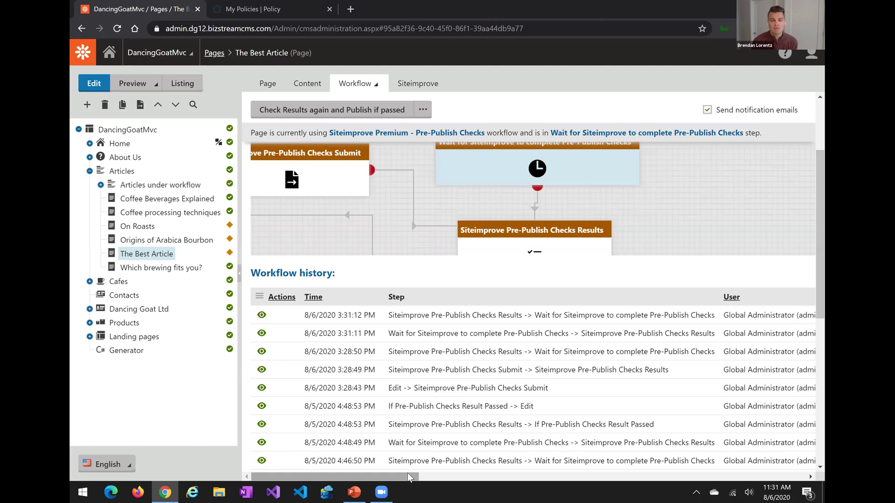
left_click_drag(408, 476, 470, 475)
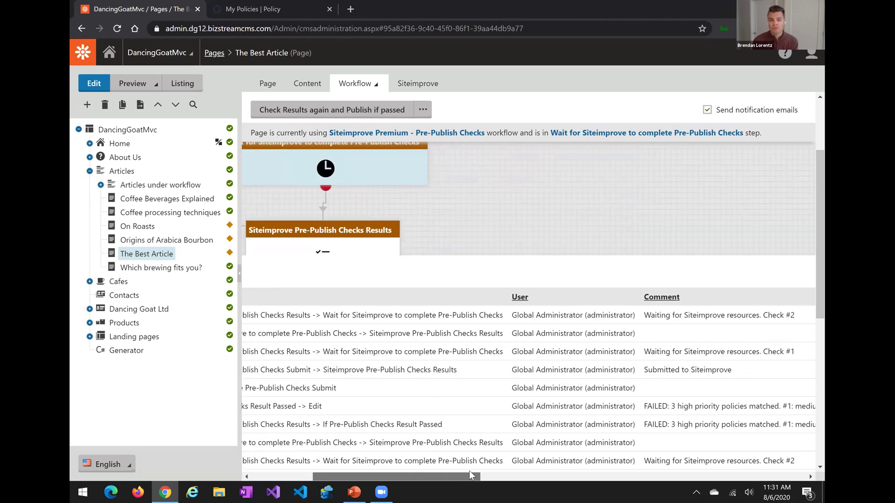
left_click_drag(444, 476, 417, 475)
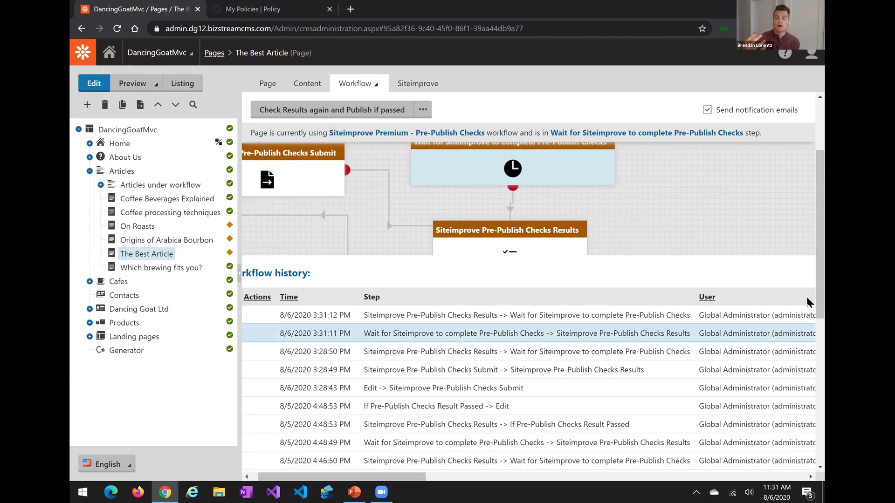
scroll(809, 291, "up", 1)
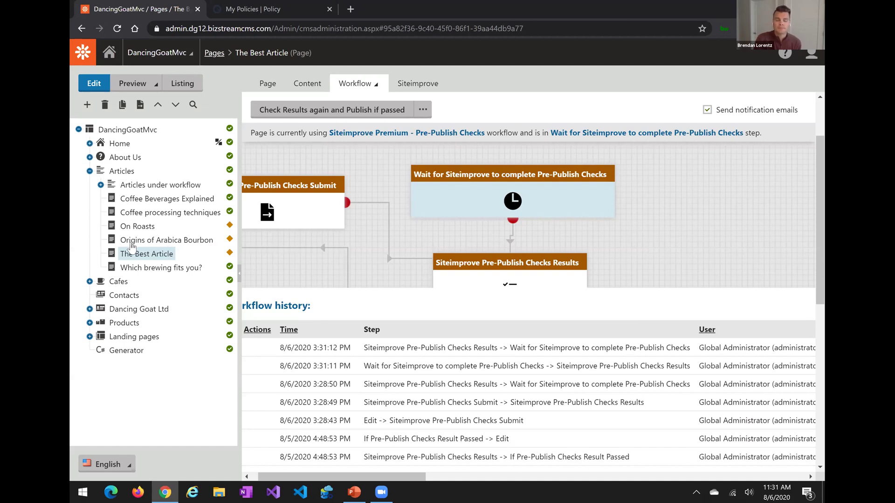
left_click(131, 254)
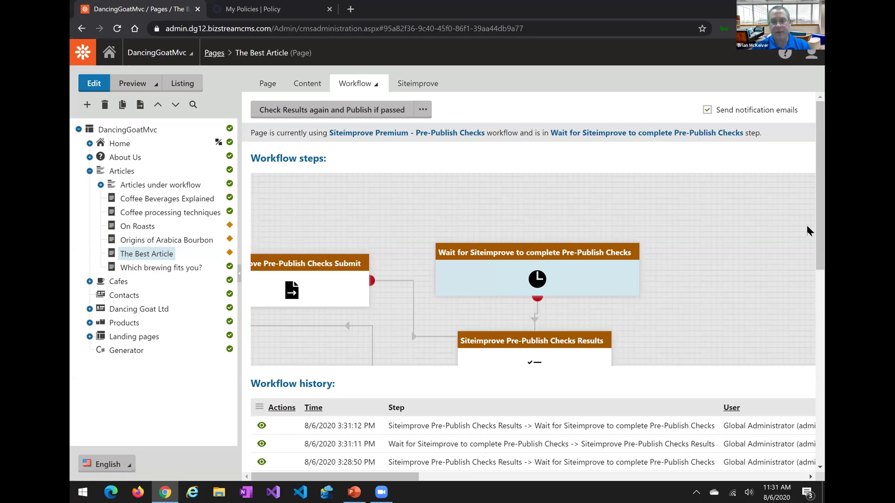
Step: Look through The Best Article's workflow history and read the comments recorded for the earlier pre-publish checks
scroll(809, 247, "down", 1)
scroll(809, 248, "down", 3)
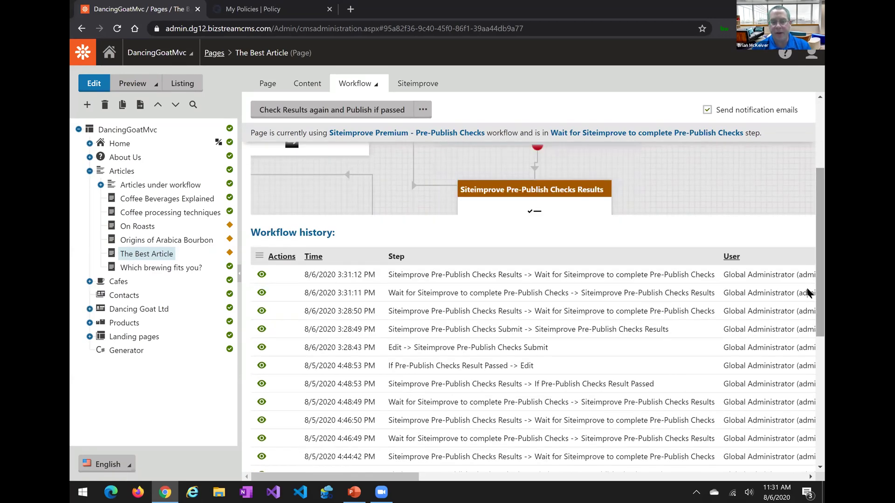
left_click_drag(406, 477, 483, 489)
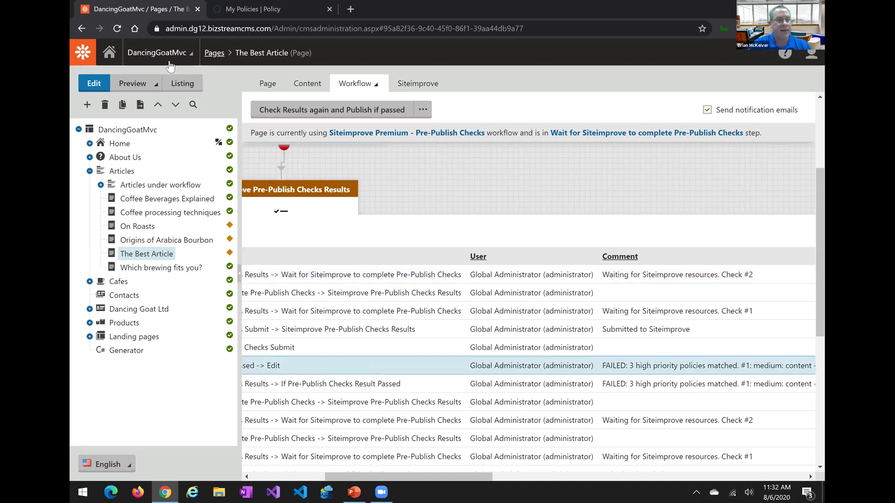
Step: Duplicate the Kentico administration page in a second browser tab and open the Workflows application there
right_click(150, 9)
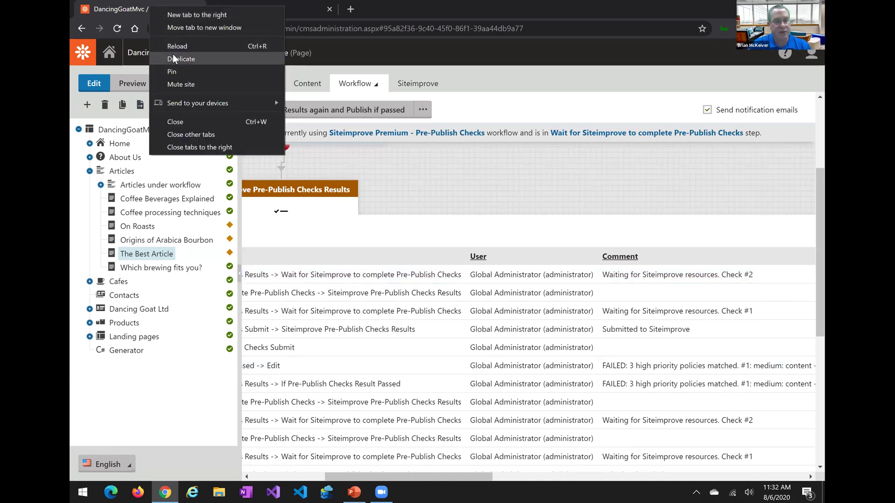
left_click(173, 54)
left_click(84, 54)
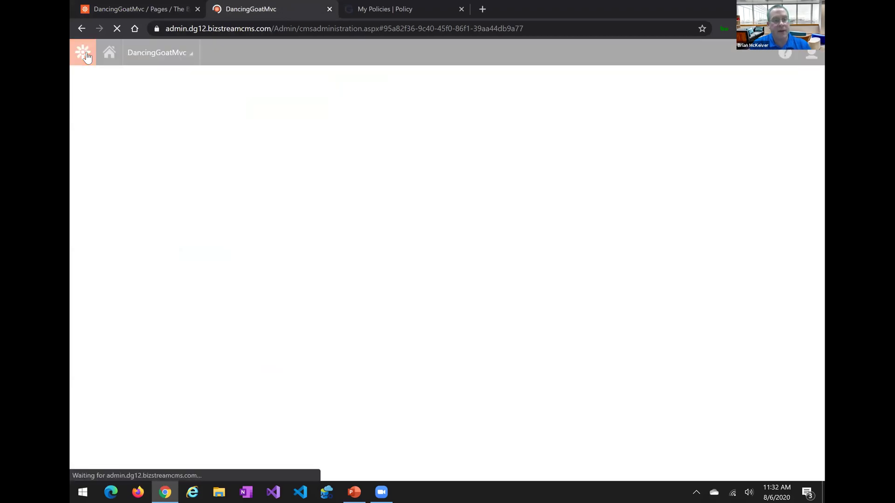
type("work")
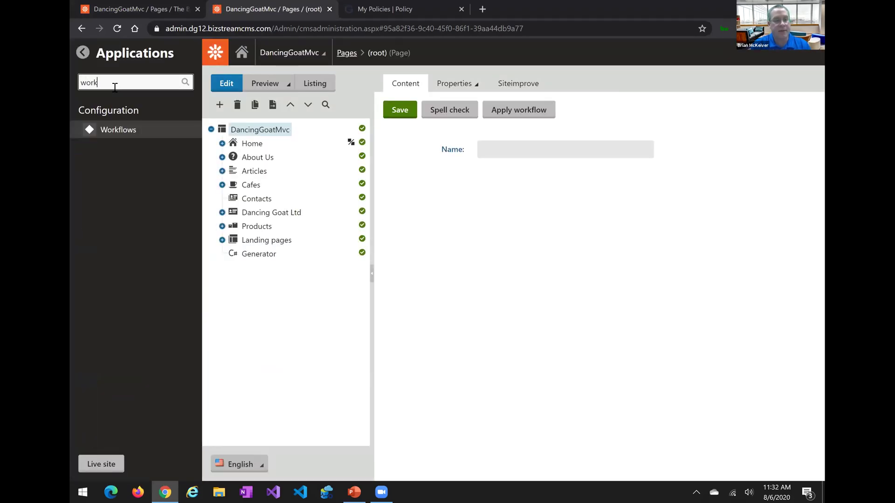
left_click(122, 130)
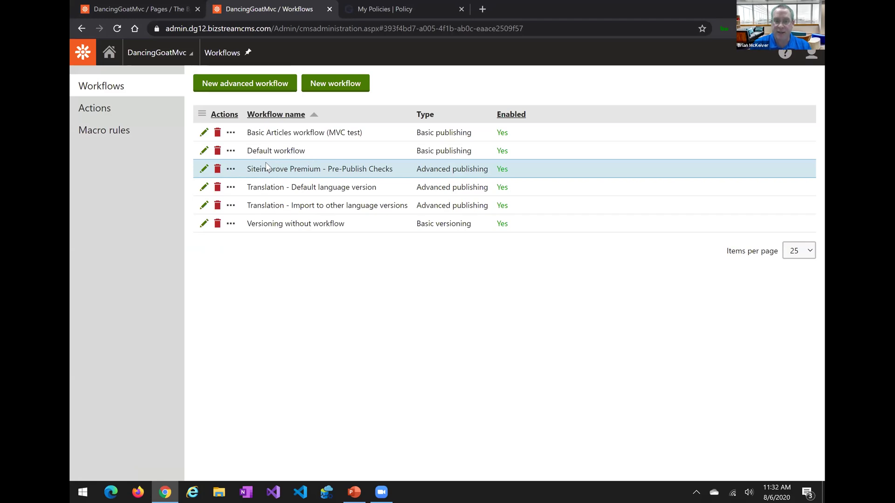
Step: Open the Siteimprove Premium - Pre-Publish Checks workflow and examine its step diagram from Edit through Published
left_click(204, 170)
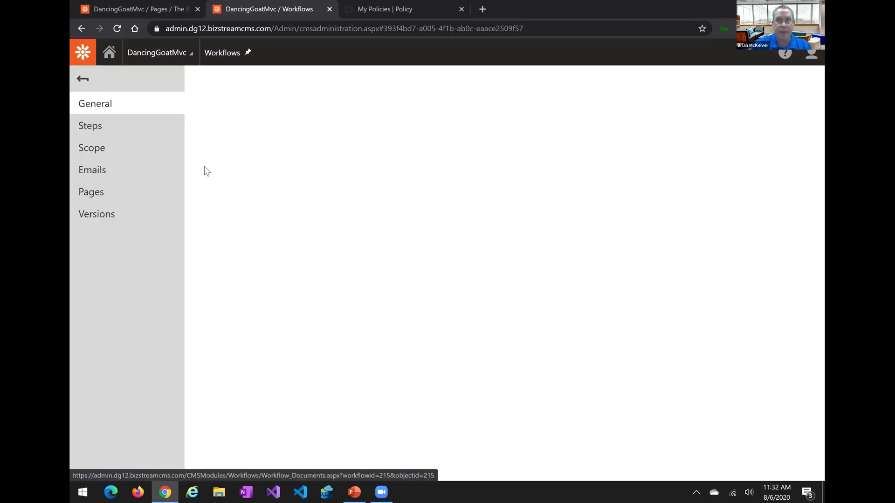
left_click(109, 129)
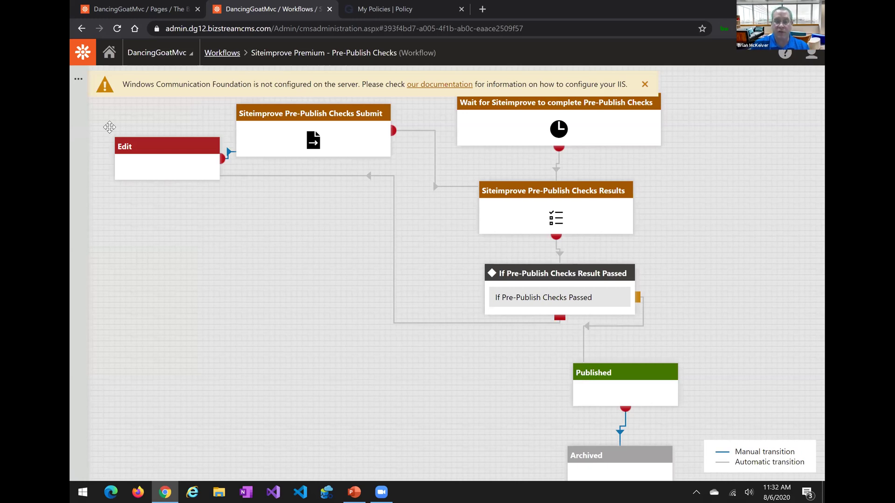
left_click_drag(285, 112, 263, 135)
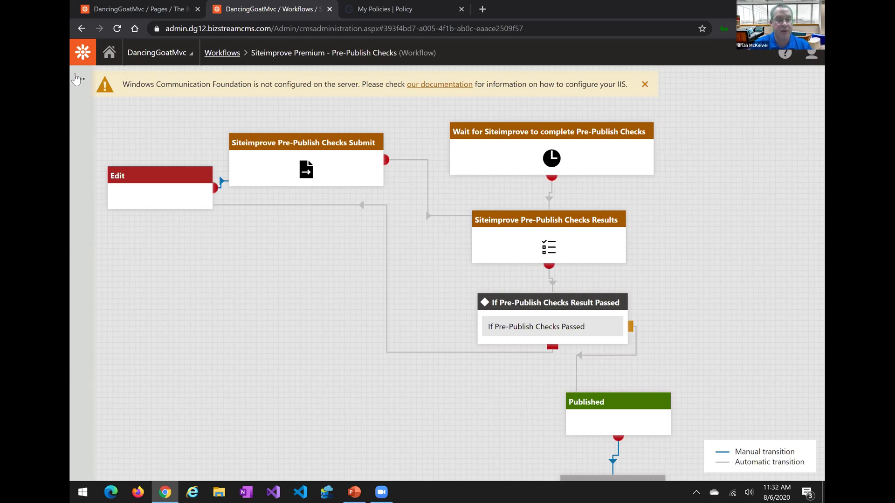
left_click(76, 80)
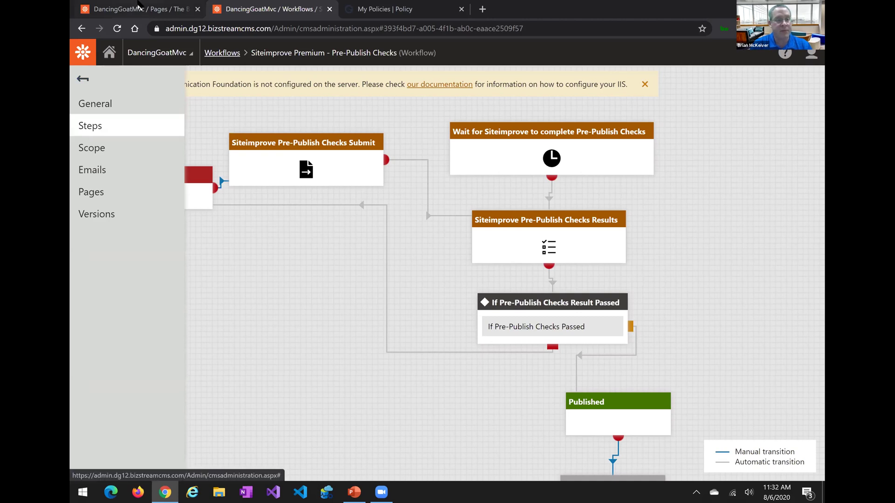
Step: Go back to The Best Article, reload its workflow and check the newest history entries
left_click(138, 6)
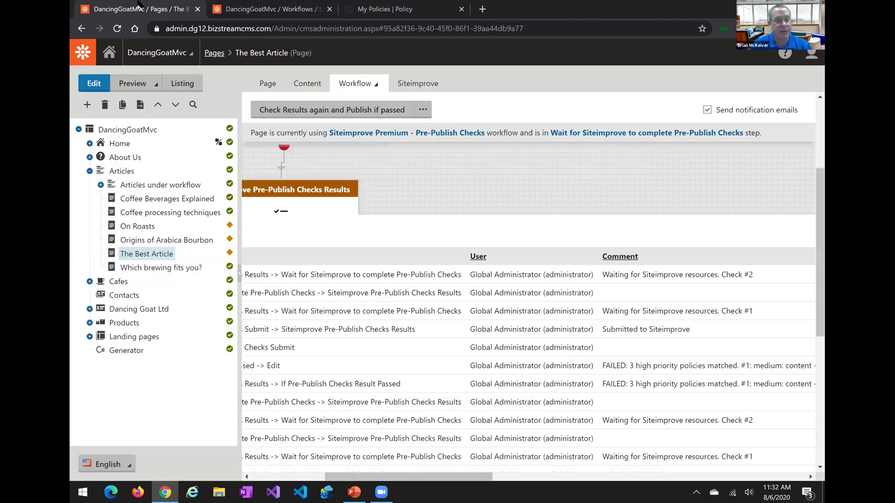
left_click(142, 258)
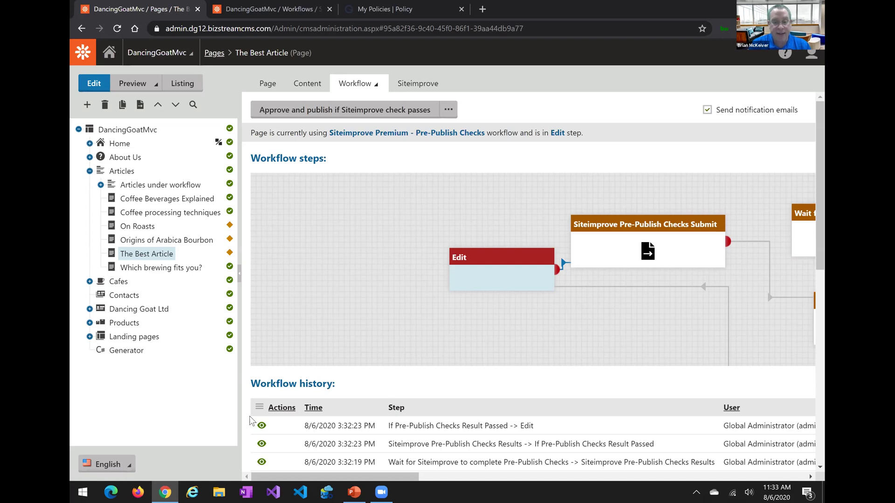
left_click_drag(307, 478, 322, 478)
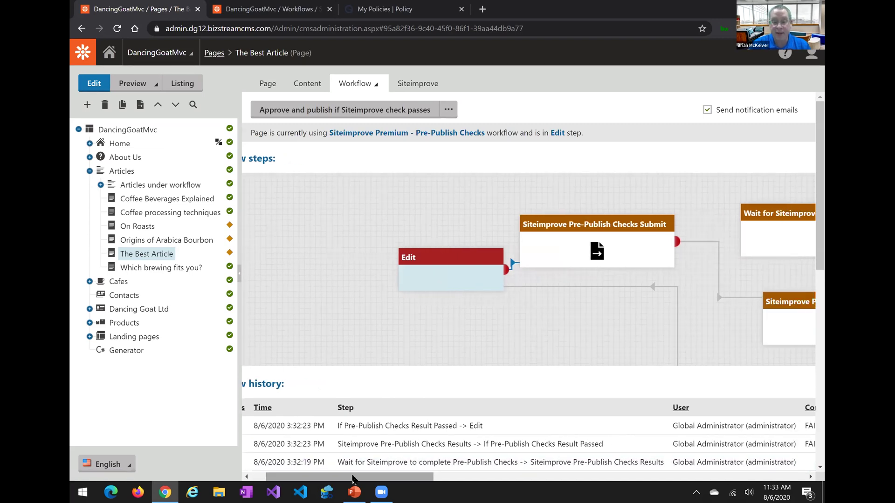
scroll(810, 254, "down", 3)
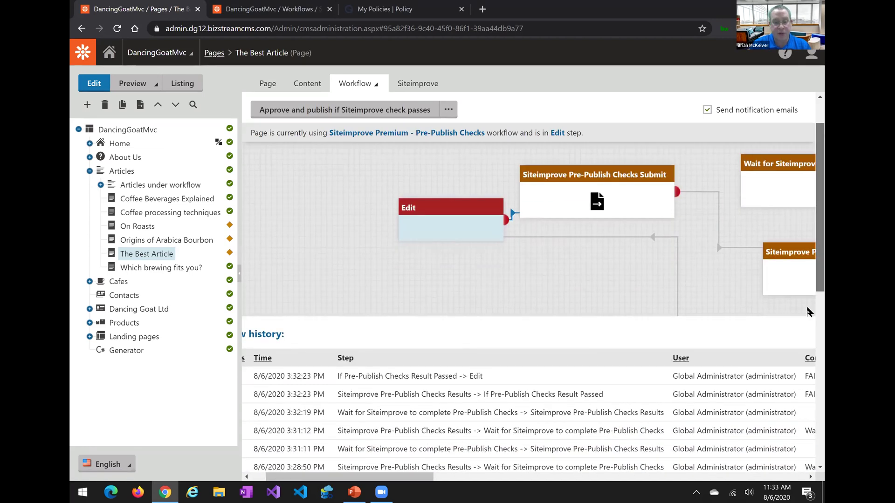
scroll(810, 339, "down", 1)
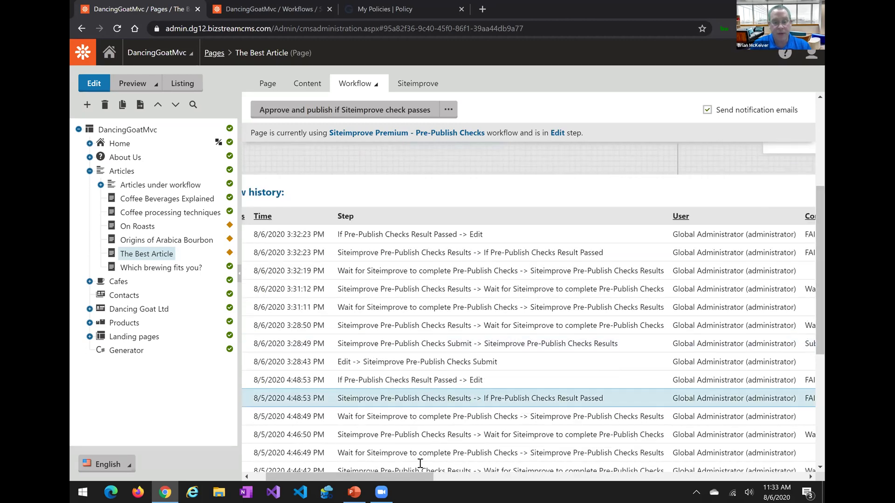
Step: Read the full comment of the newest workflow history entry to identify which Siteimprove policies matched
left_click_drag(419, 476, 548, 479)
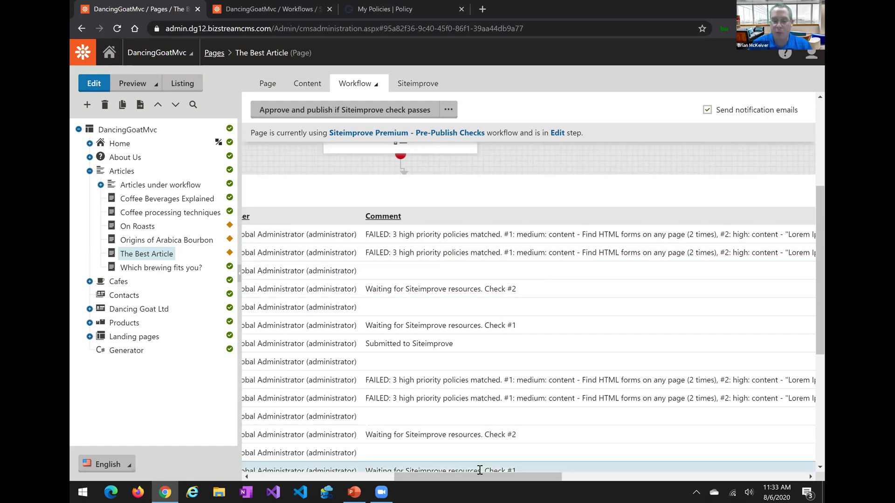
left_click_drag(482, 475, 505, 474)
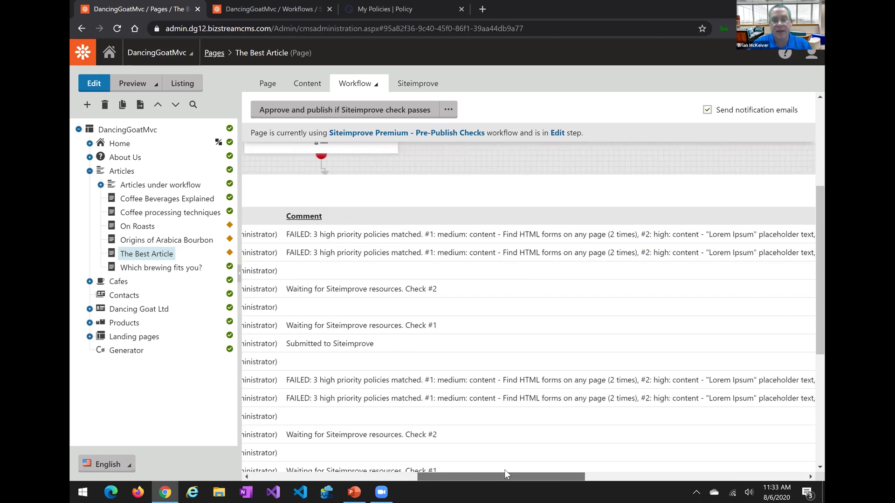
left_click_drag(511, 476, 602, 476)
left_click_drag(395, 240, 440, 235)
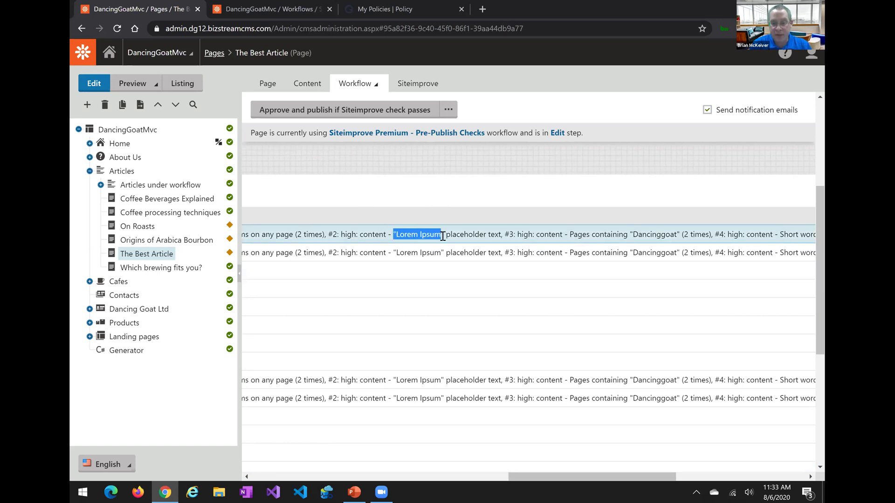
left_click(655, 236)
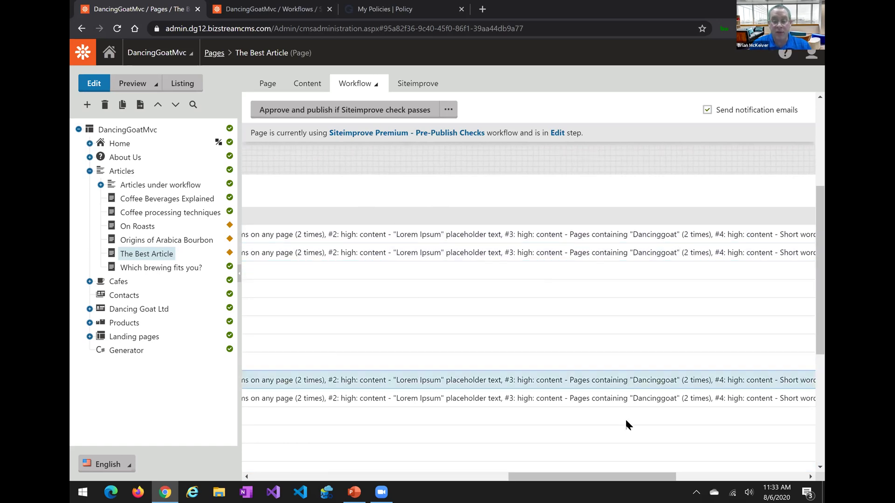
left_click_drag(653, 473, 707, 471)
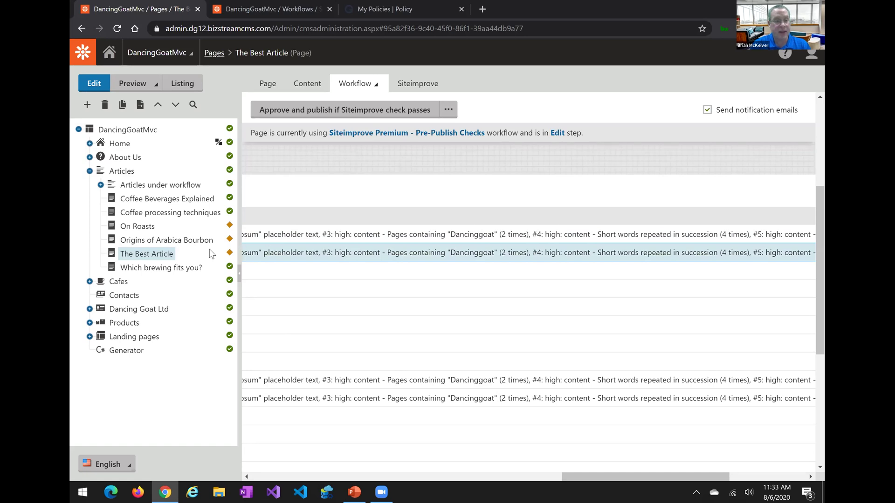
Step: Open The Best Article's content form and locate the "Dancinggoat" wording in its Text field
left_click(151, 255)
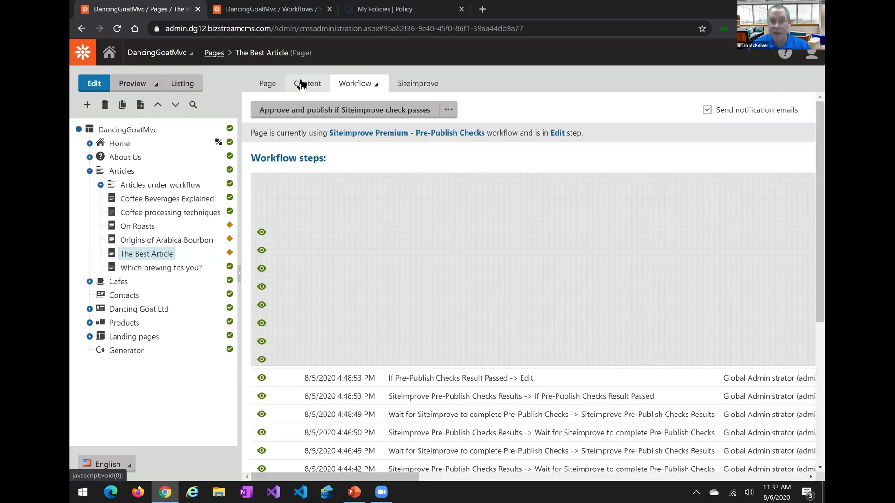
left_click(302, 84)
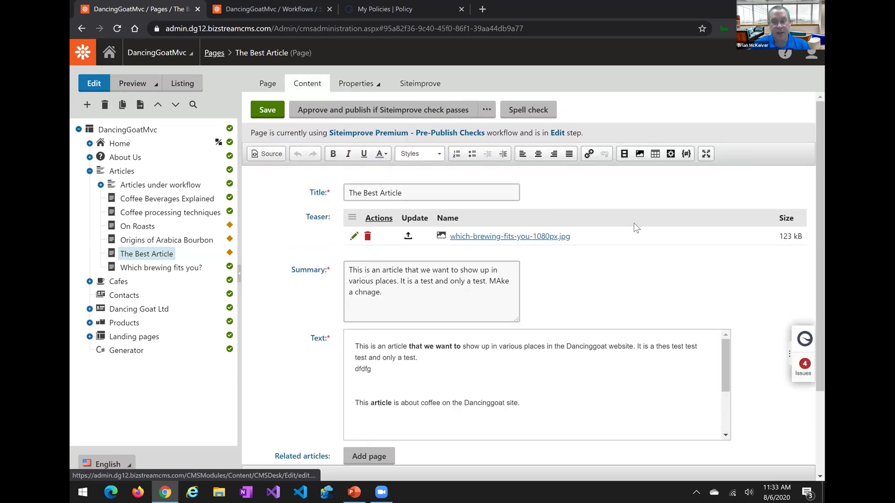
scroll(806, 160, "down", 1)
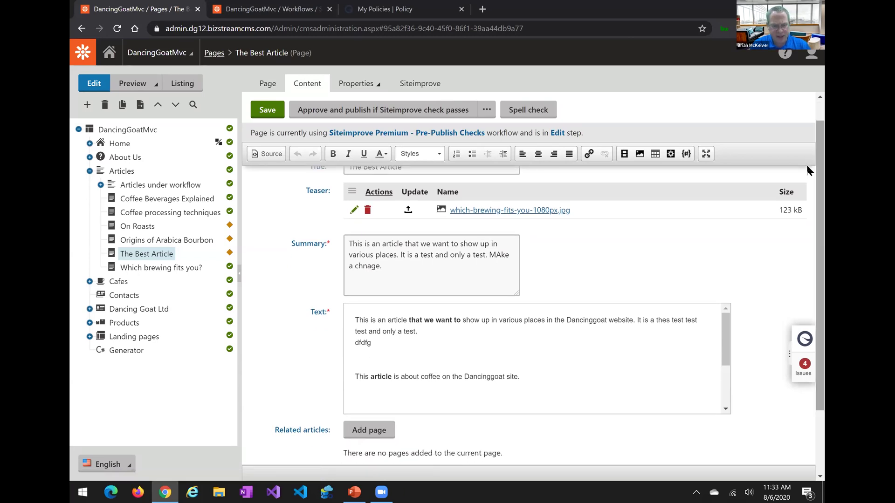
left_click(586, 320)
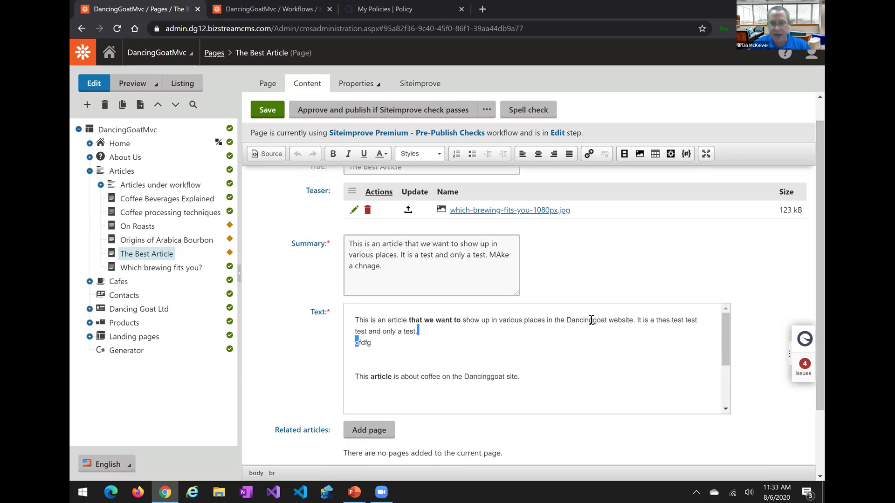
triple_click(591, 321)
left_click(549, 363)
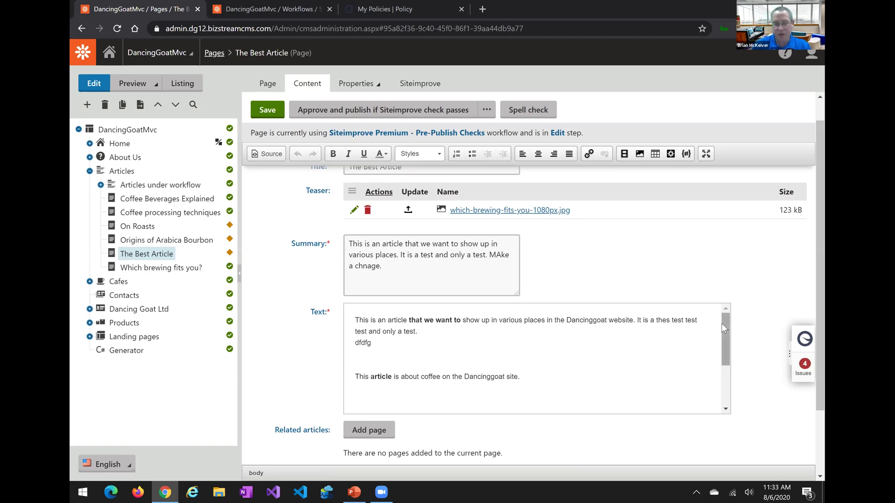
Step: Review the Lorem ipsum placeholder paragraph and the repeated short words at the end of the article's text
left_click_drag(726, 320, 732, 365)
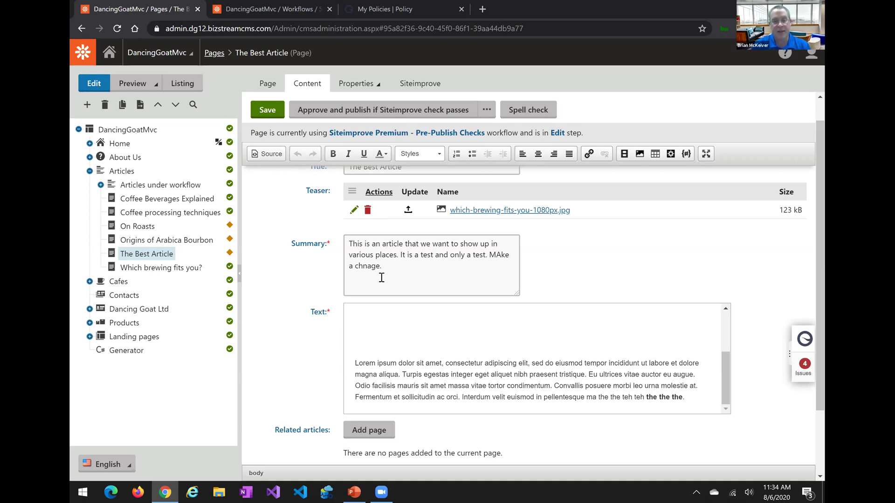
left_click(437, 261)
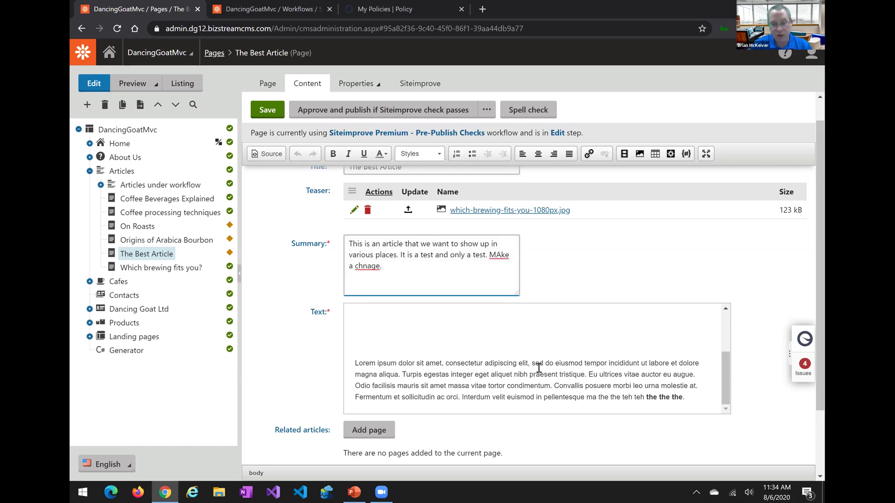
left_click_drag(685, 399, 375, 363)
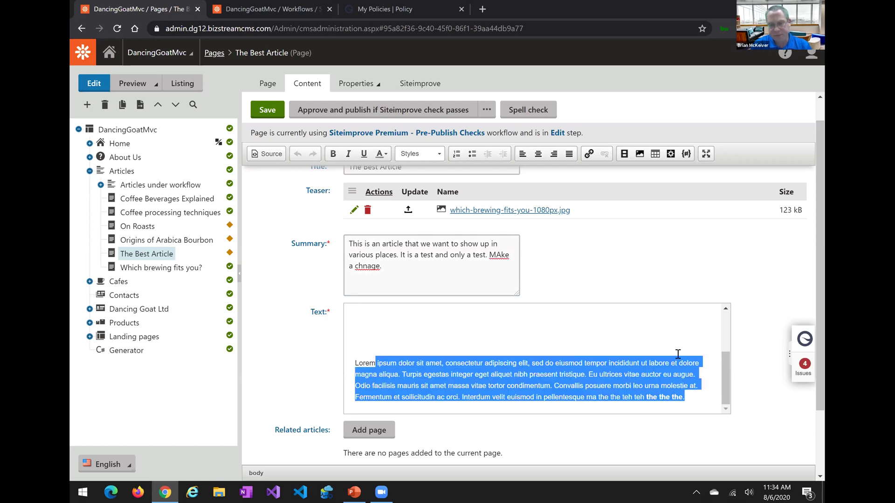
scroll(724, 359, "up", 3)
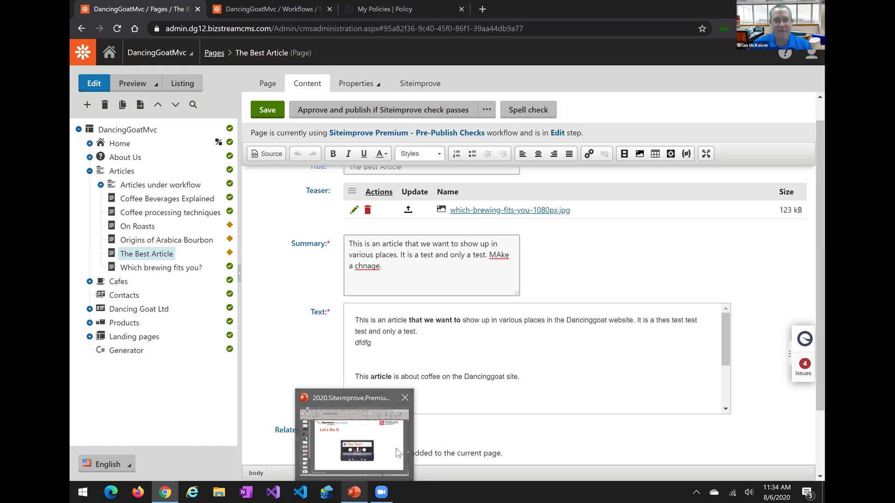
Step: Switch to PowerPoint, start the slide show from the "Let's Do It" slide and advance to the Pricing slide
left_click(354, 492)
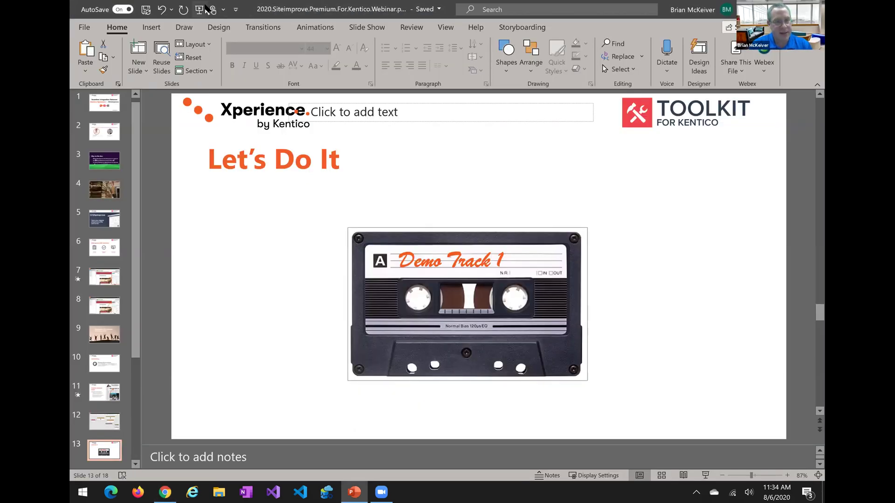
left_click(706, 476)
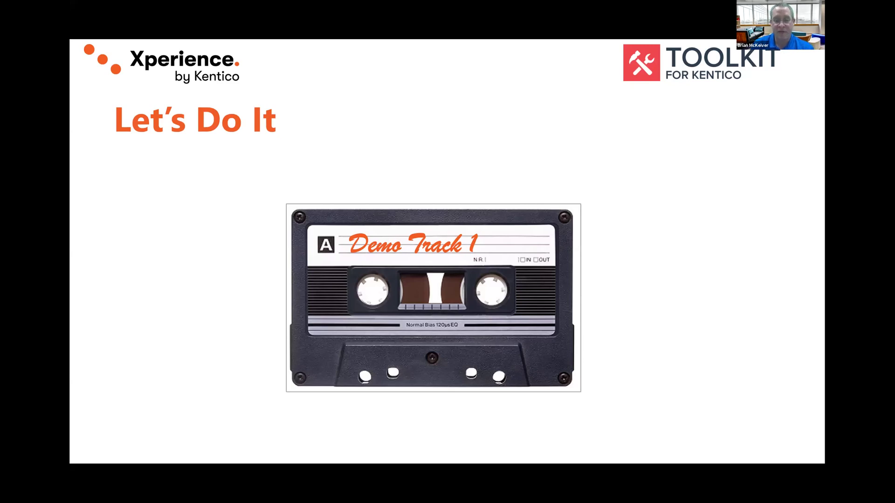
key("Right")
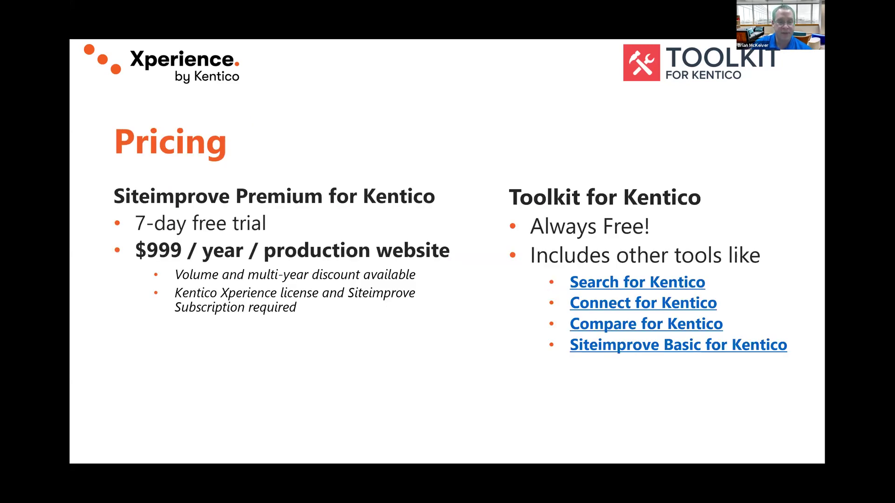
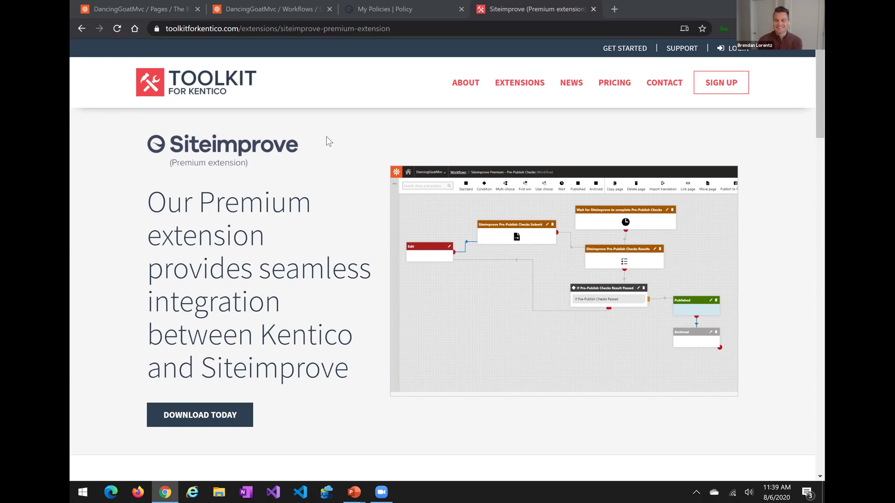
Step: Return from the Toolkit for Kentico website to The Best Article's content form in Kentico
left_click(224, 7)
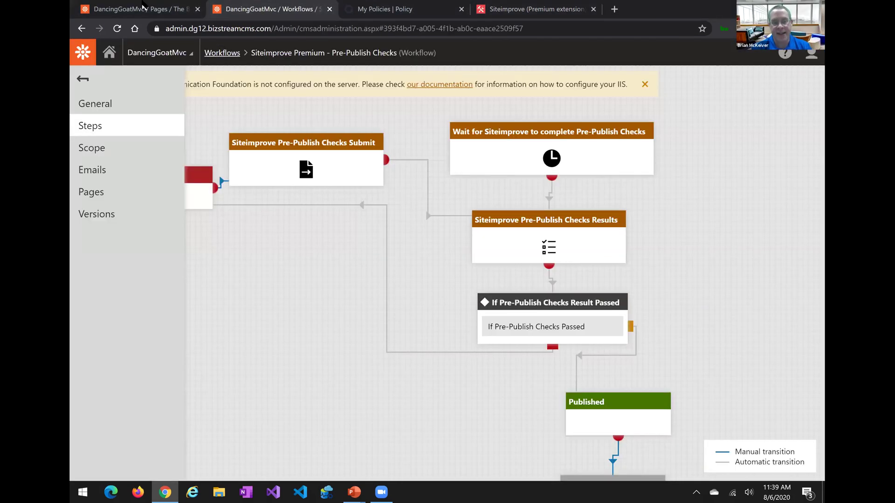
left_click(137, 4)
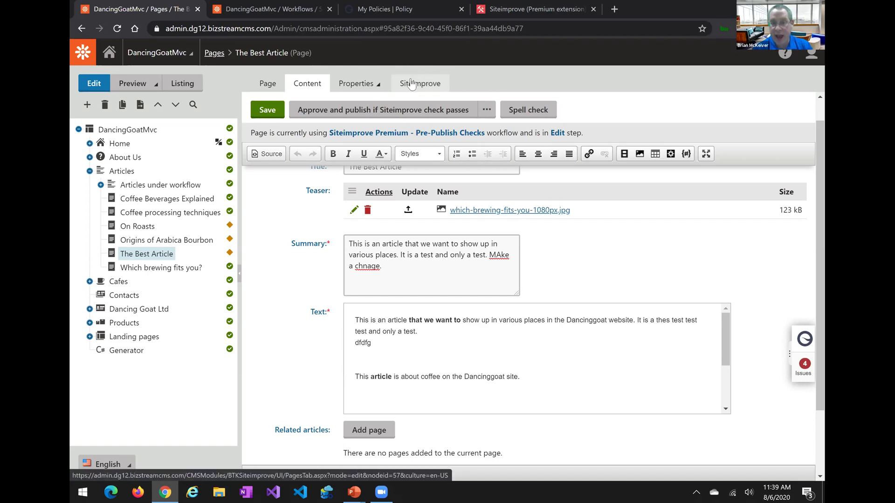
Step: Open The Best Article's Siteimprove view and check its Live URL field
left_click(430, 84)
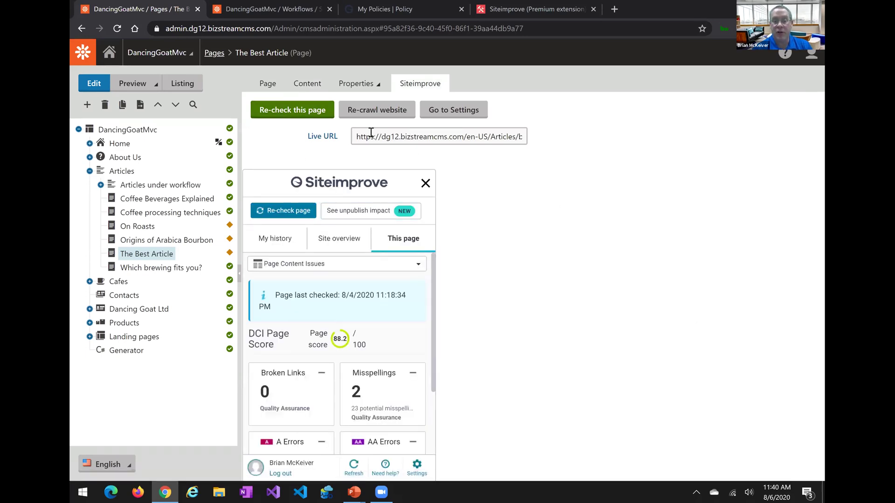
left_click(415, 142)
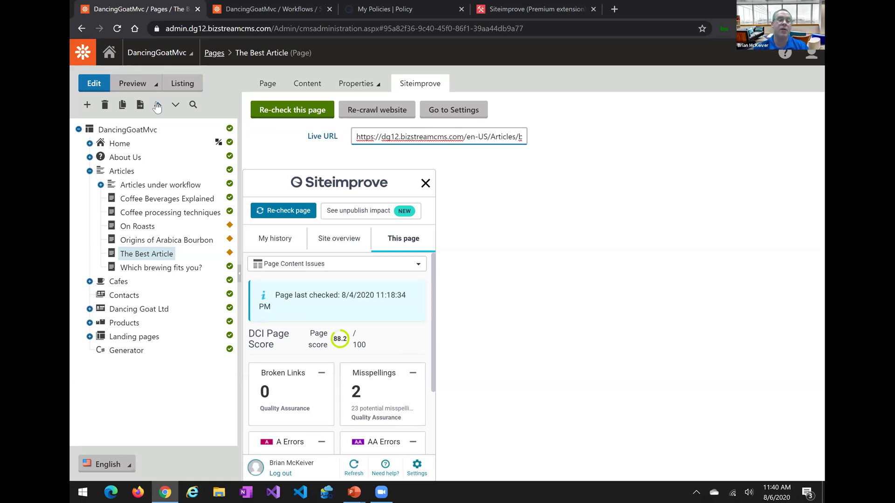
Step: Open the Siteimprove category in the global Settings application and find the Website URL setting
left_click(77, 47)
type("set")
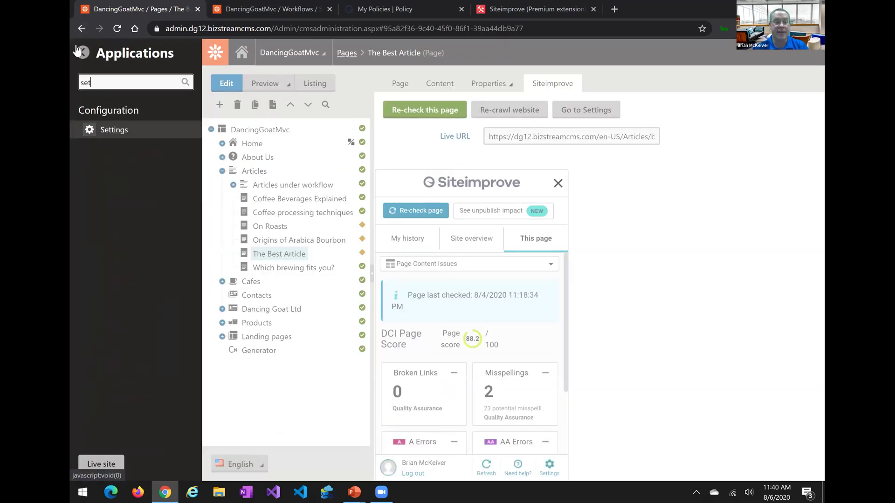
left_click(117, 133)
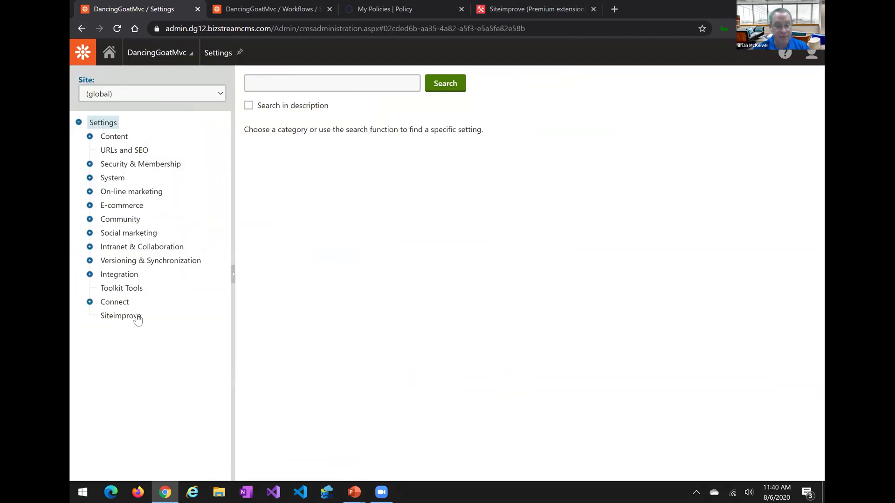
left_click(136, 316)
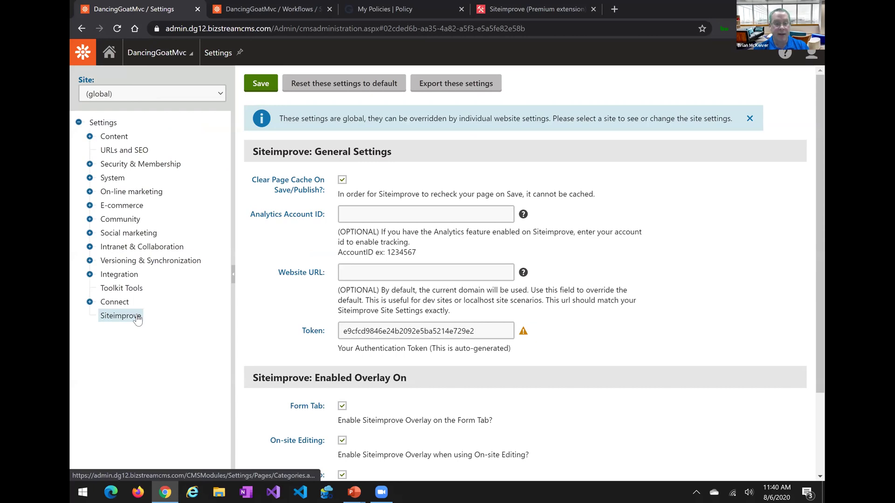
scroll(240, 290, "down", 3)
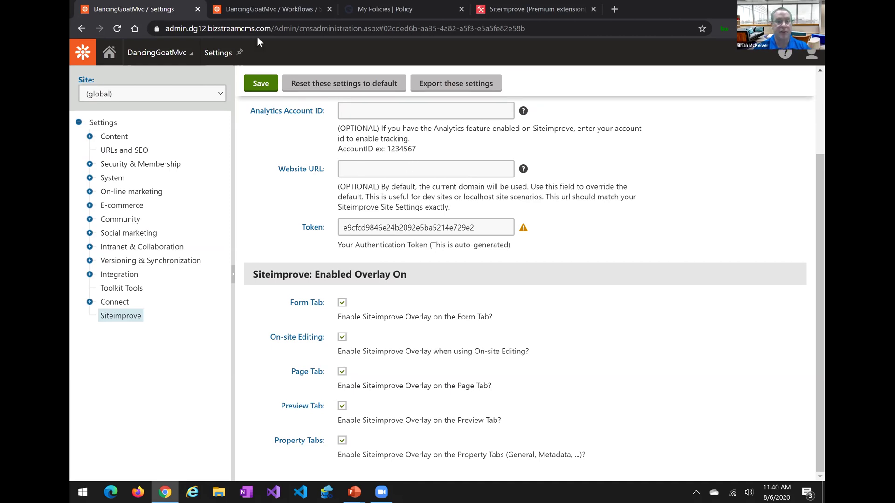
left_click_drag(166, 28, 296, 29)
key("ctrl+c")
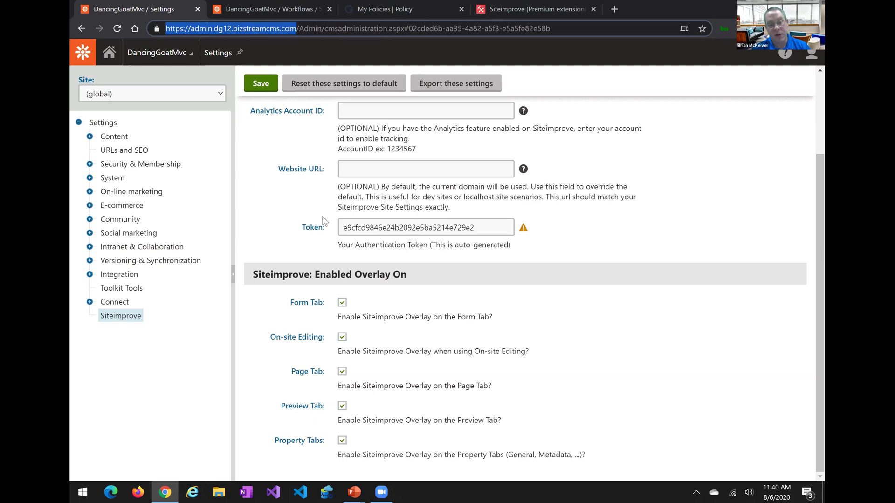
left_click(360, 173)
key("ctrl+v")
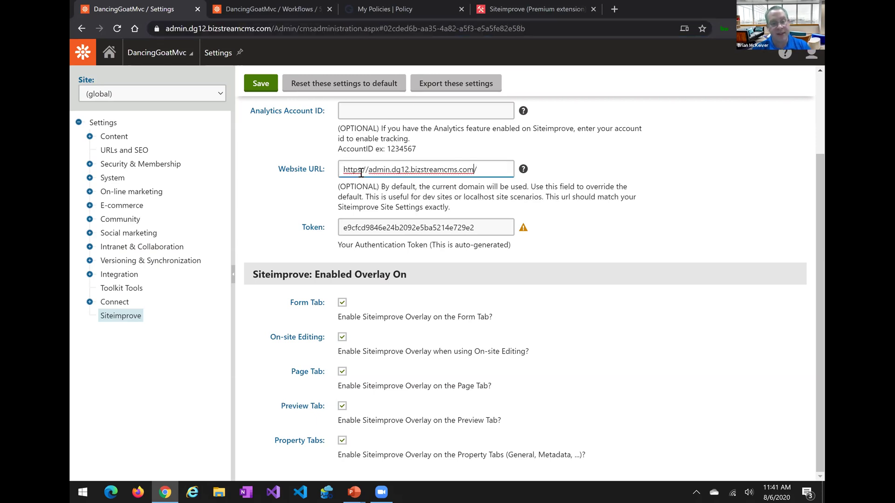
type("stage-")
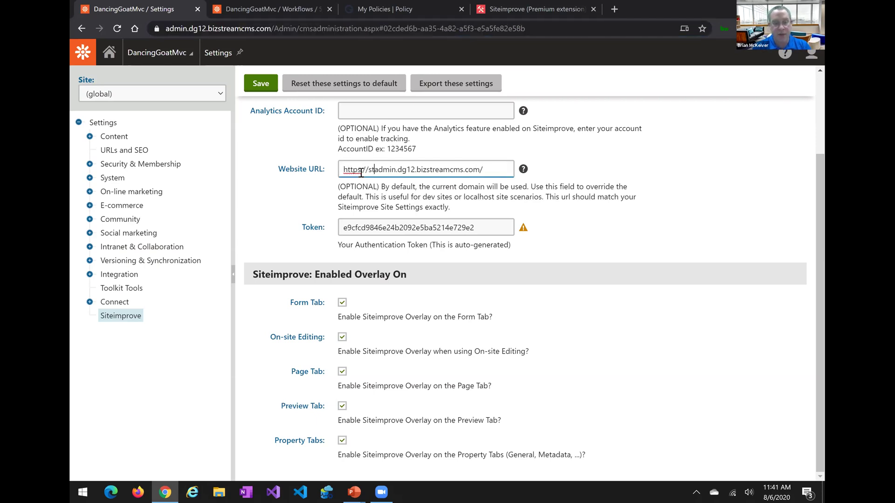
key("Right")
key("Right")
key("Right")
key("Right")
key("Right")
key("Right")
key("Right")
key("Right")
key("Right")
key("Right")
key("Right")
key("Right")
key("Right")
key("Right")
key("Right")
key("Right")
key("Right")
key("Right")
key("Right")
key("Right")
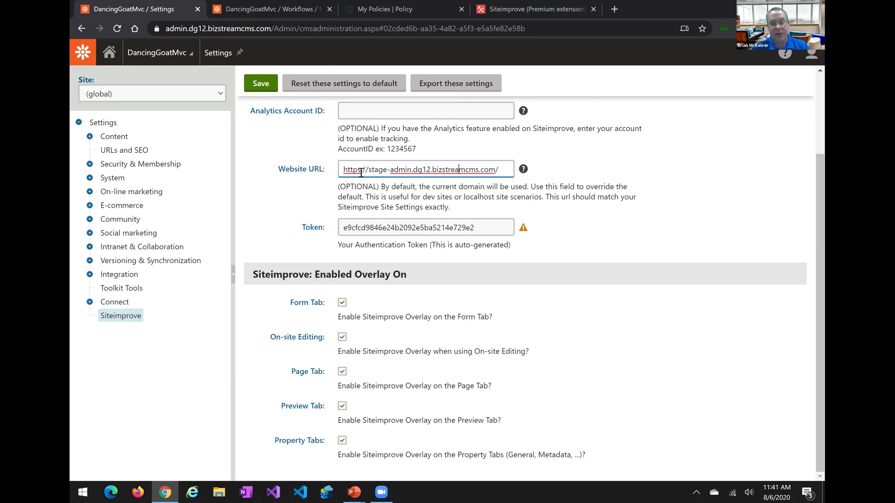
type(":8142")
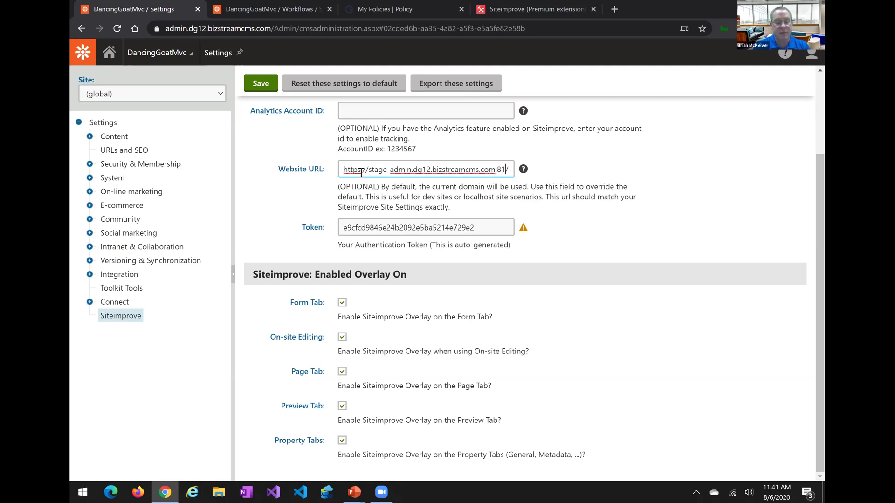
key("End")
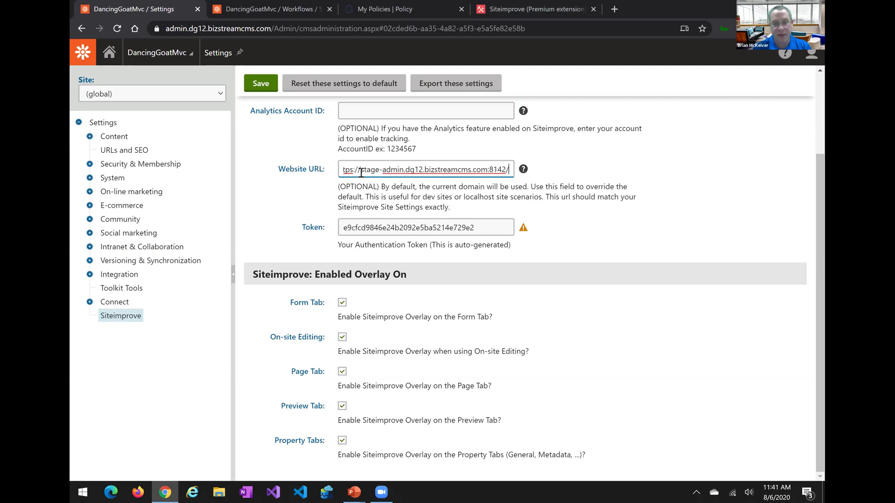
left_click(264, 85)
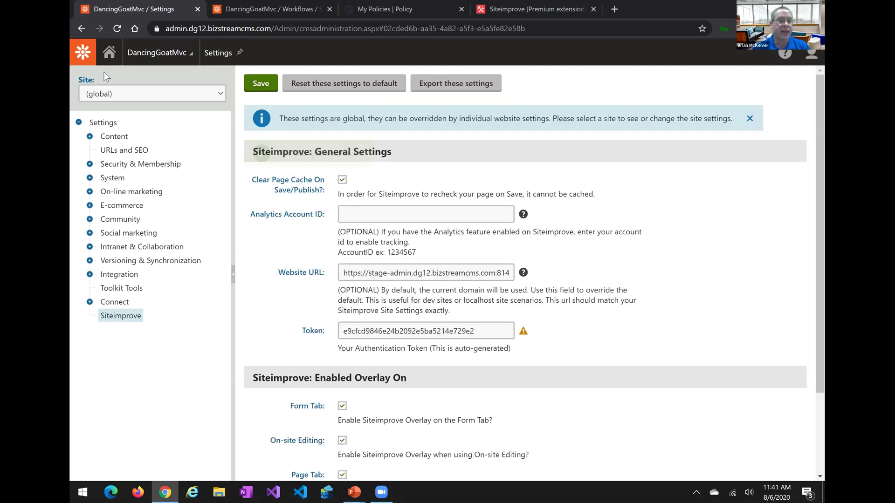
Step: Return to the Pages application and check the Live URL in the Home page's Siteimprove view
left_click(109, 53)
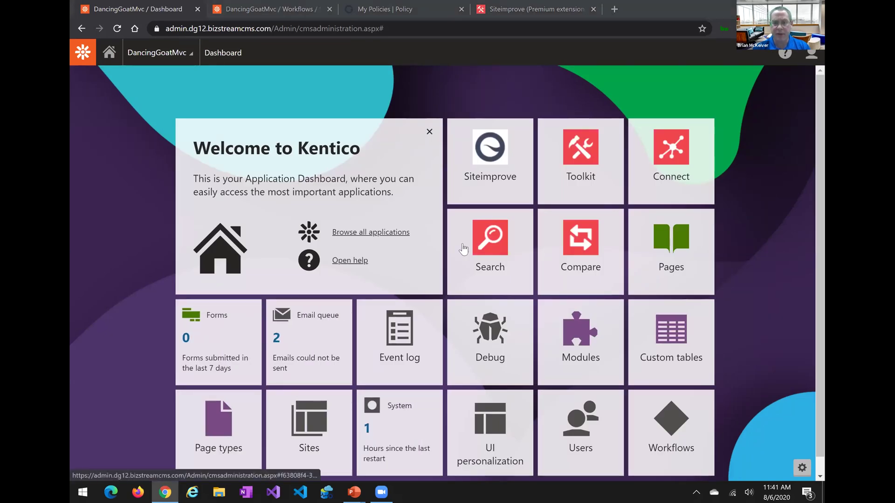
left_click(663, 266)
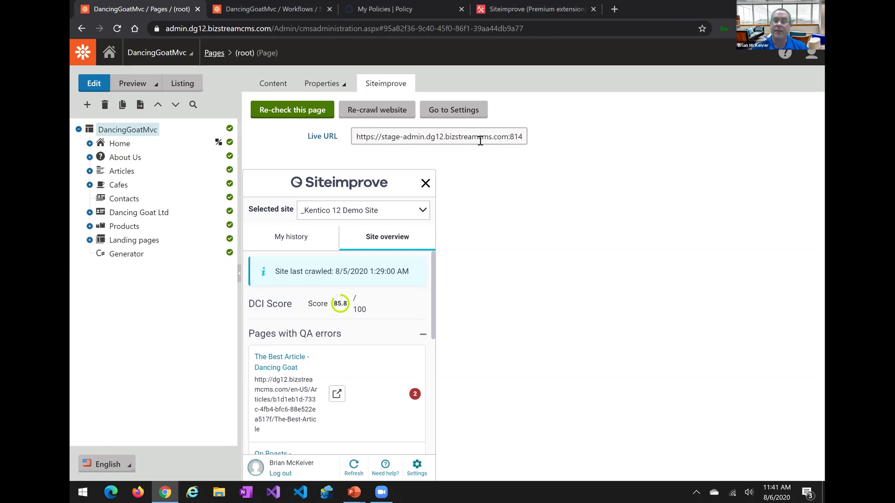
left_click(120, 143)
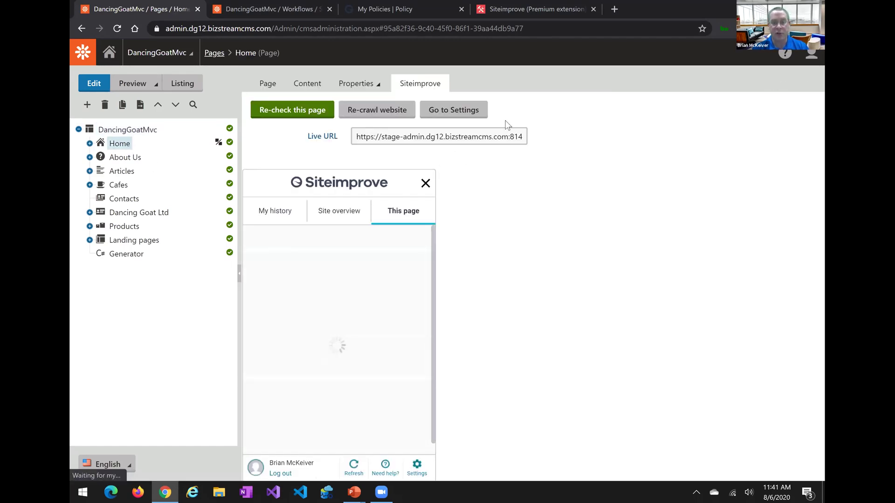
left_click(512, 135)
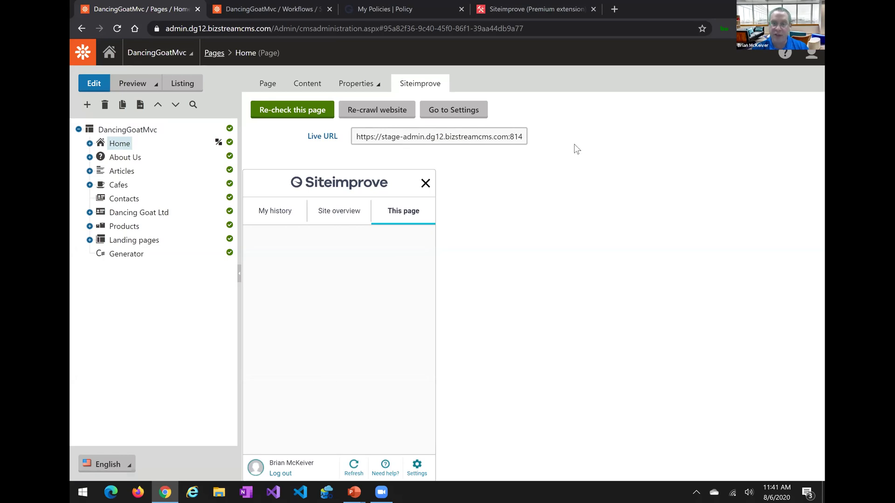
key("shift+End")
left_click(573, 157)
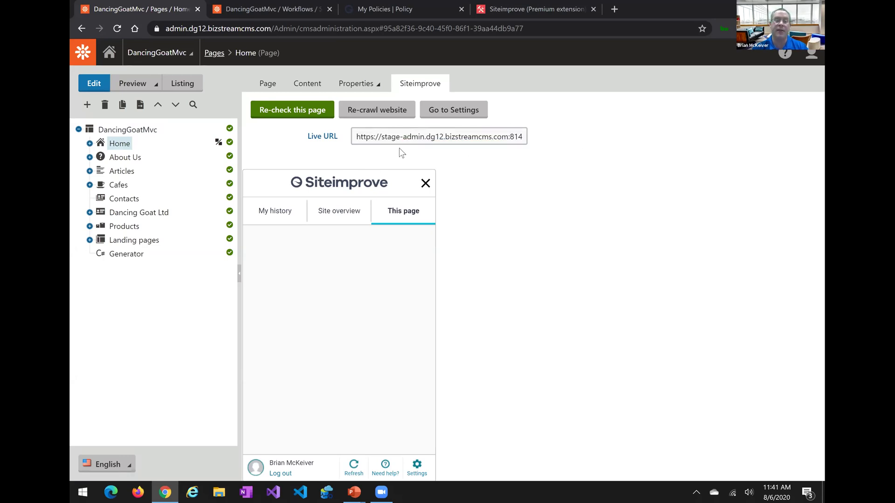
Step: Select the Our philosophy page under About Us and inspect the full Live URL in its Siteimprove view
left_click(91, 157)
left_click(150, 173)
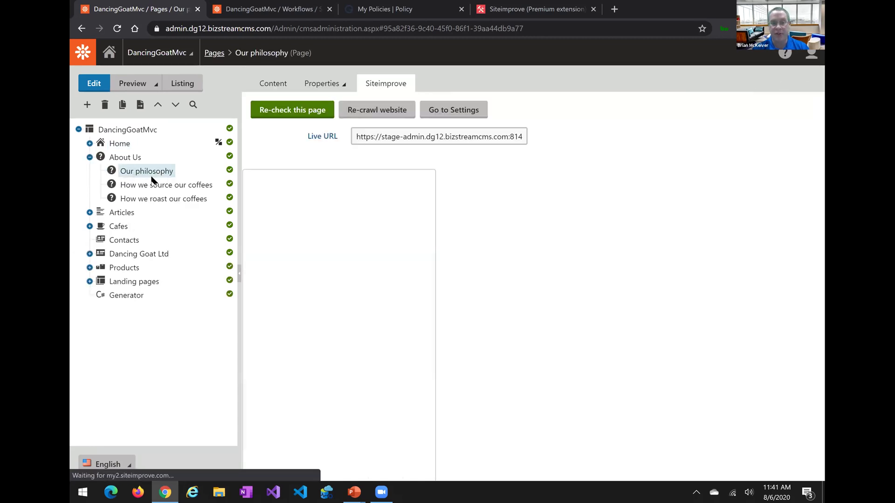
left_click_drag(530, 136, 485, 136)
left_click(474, 138)
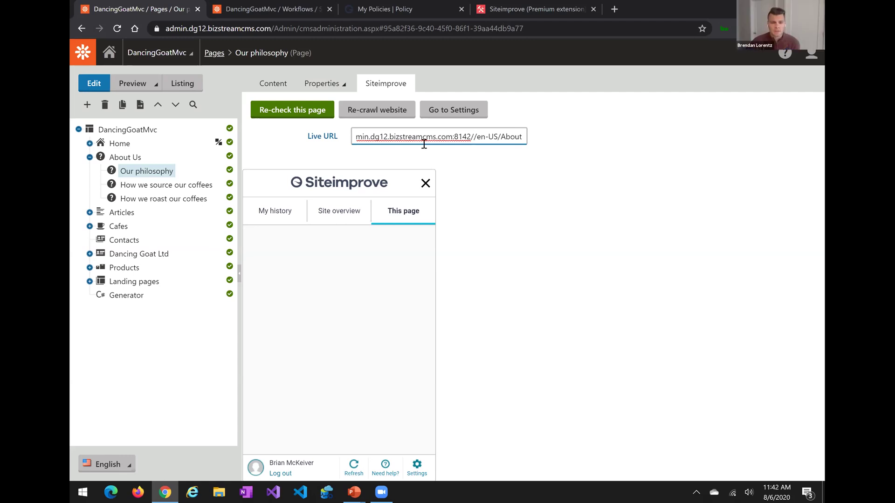
key("Home")
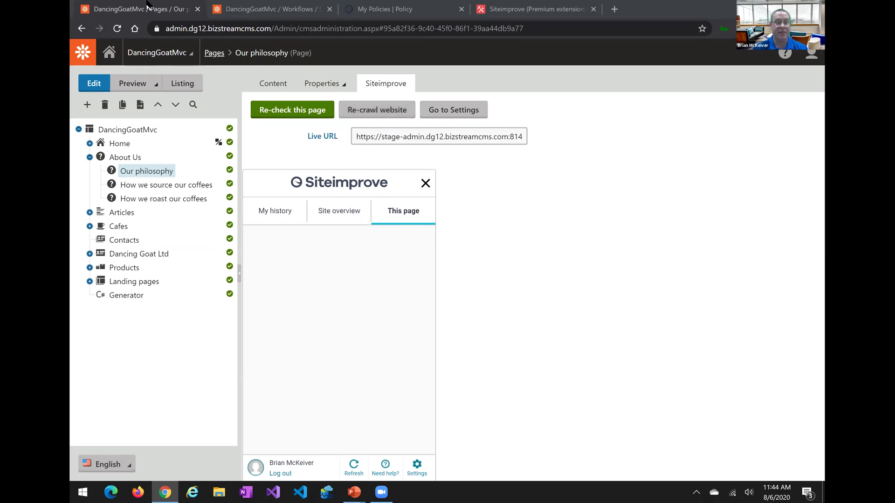
Step: Reopen the global Siteimprove settings and examine the Clear Page Cache On Save/Publish option
left_click(83, 53)
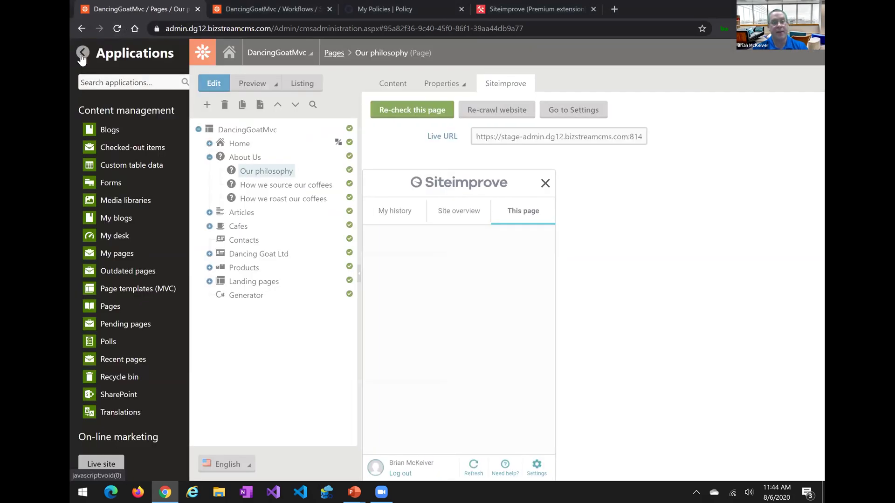
type("set")
left_click(114, 136)
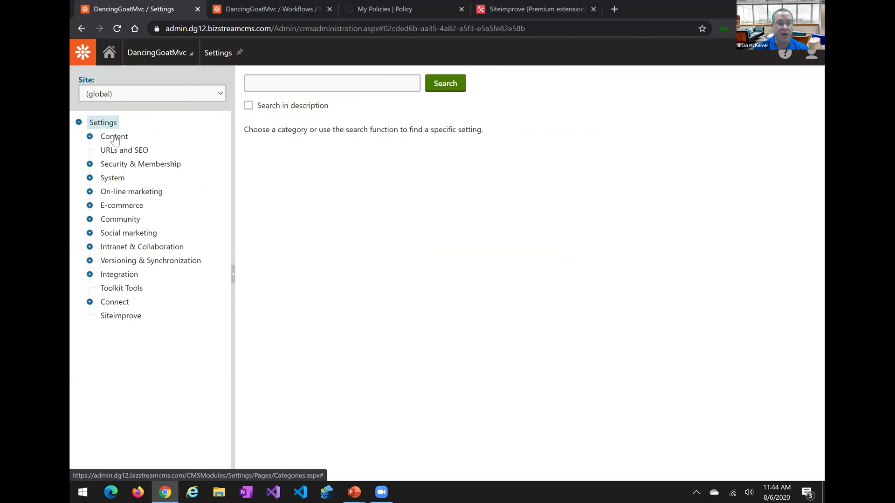
left_click(116, 317)
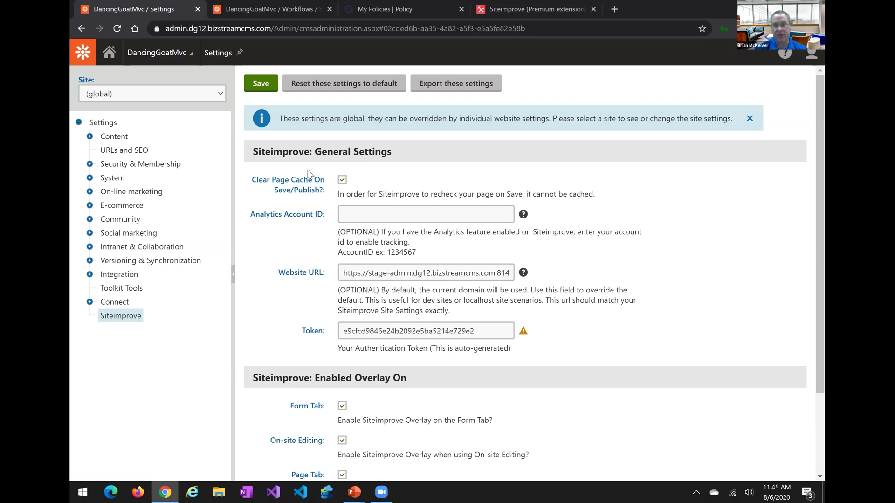
left_click(343, 181)
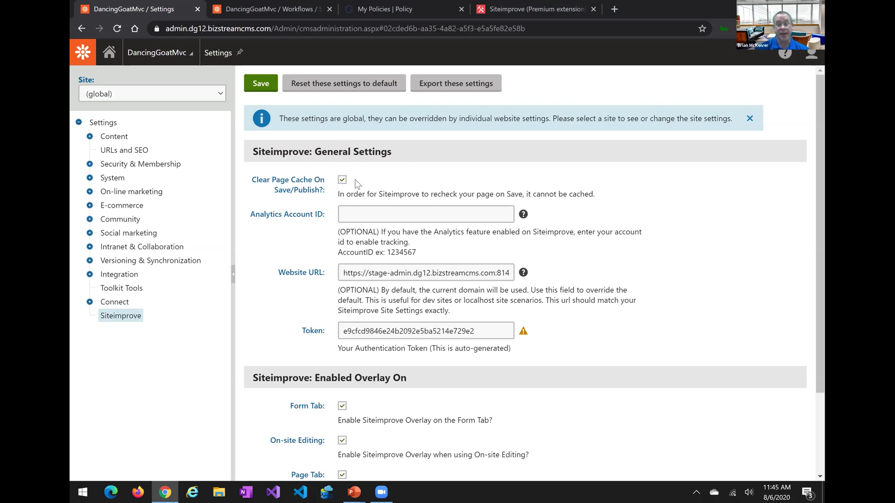